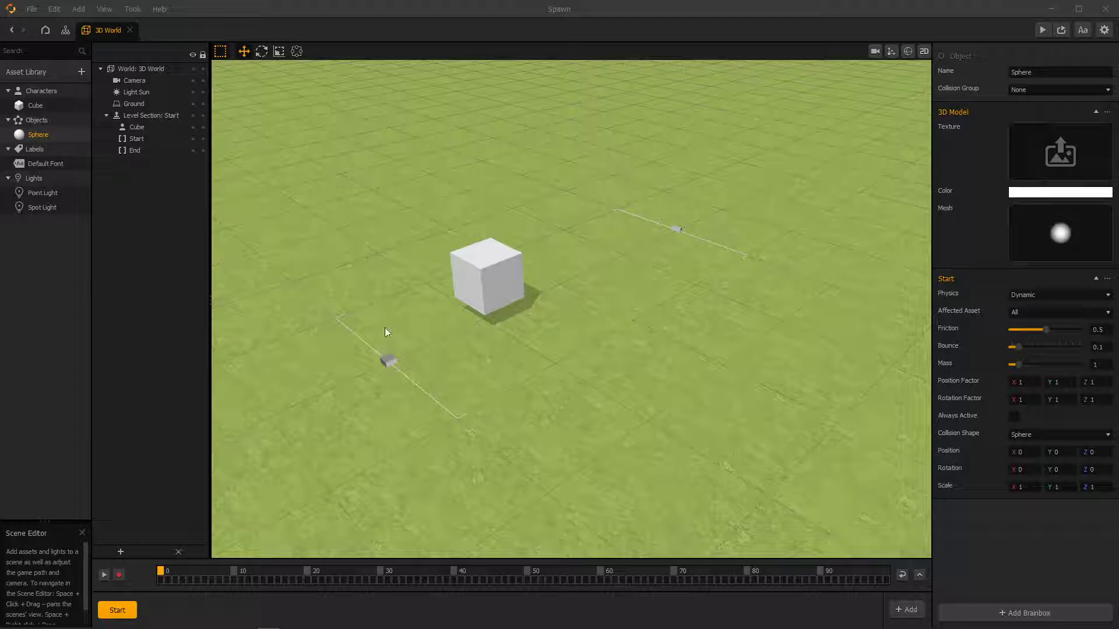
Preview the game at the 1920x1080 - Full HD screen size, then close the preview.
mouse_move(37, 110)
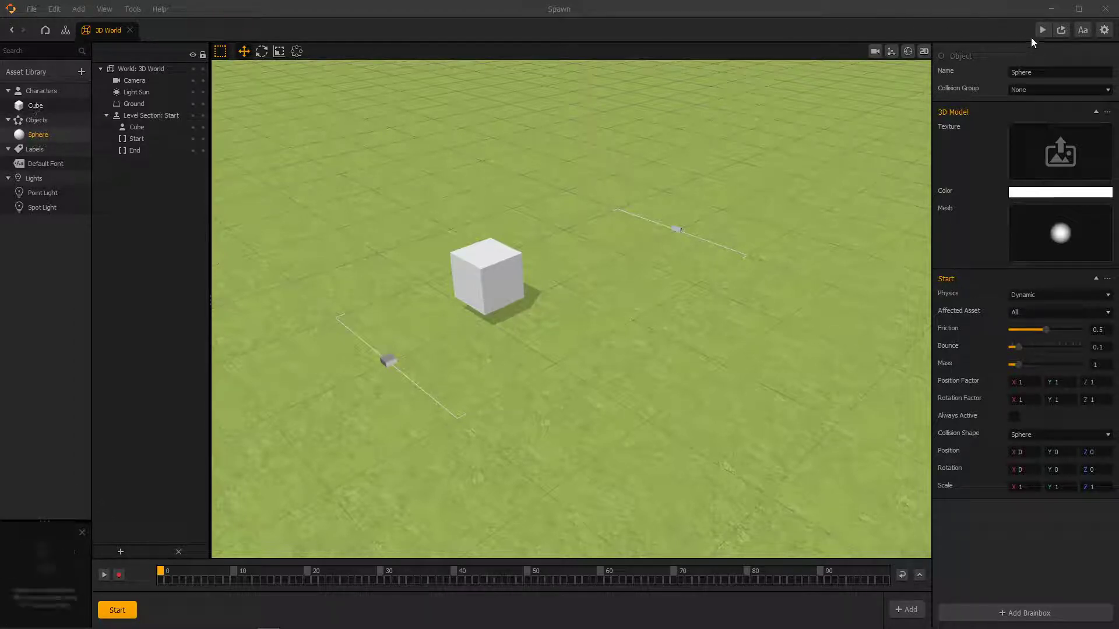
mouse_move(1042, 33)
mouse_move(584, 256)
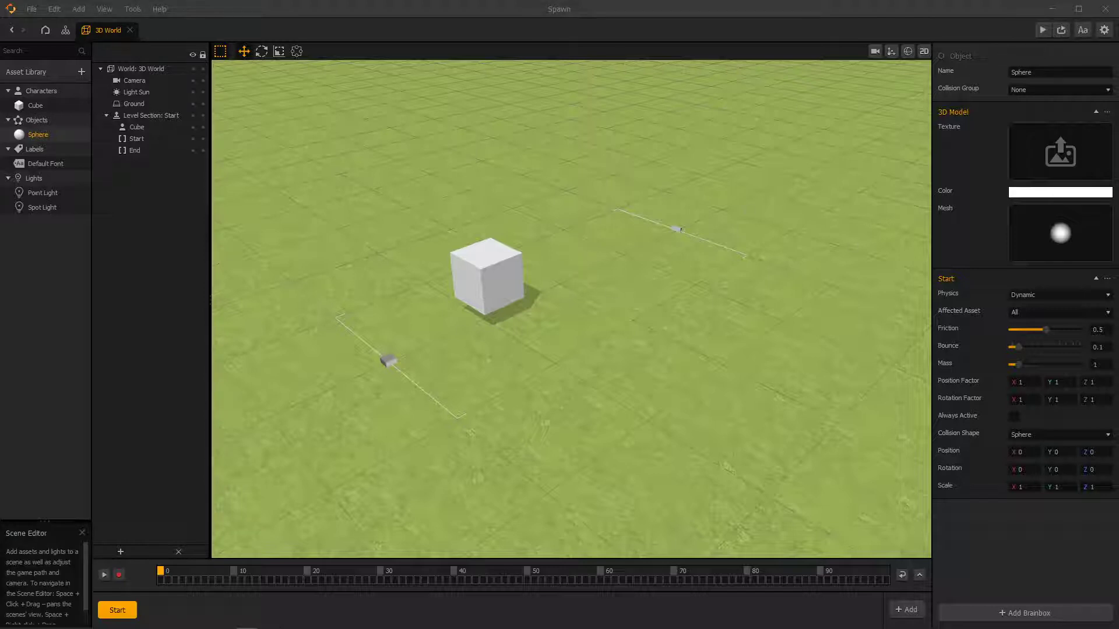
left_click_drag(612, 70, 411, 72)
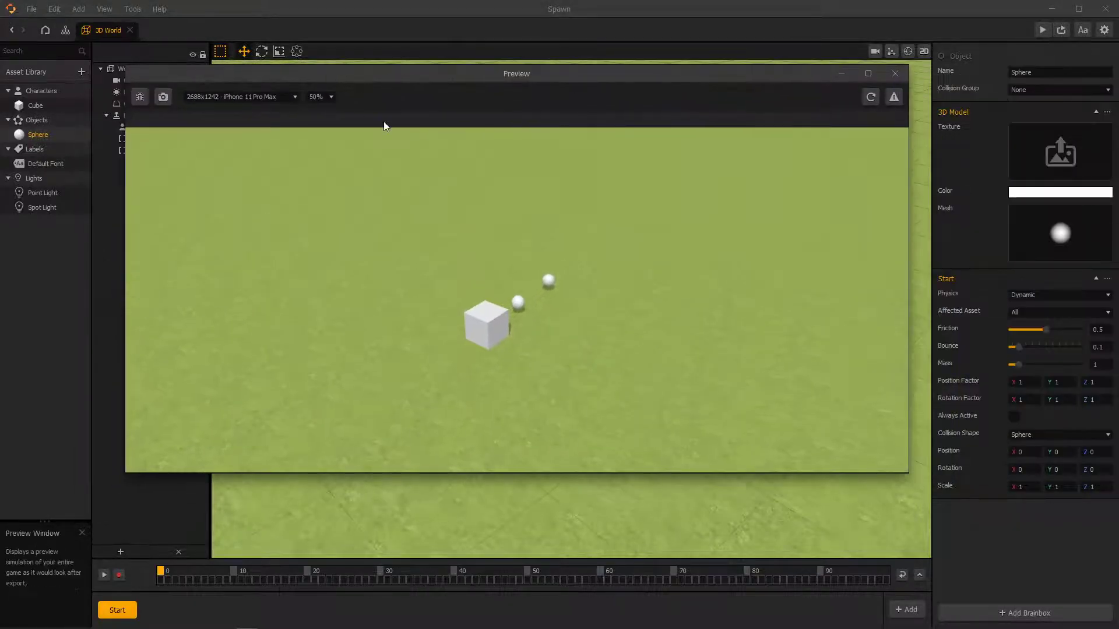
left_click(275, 97)
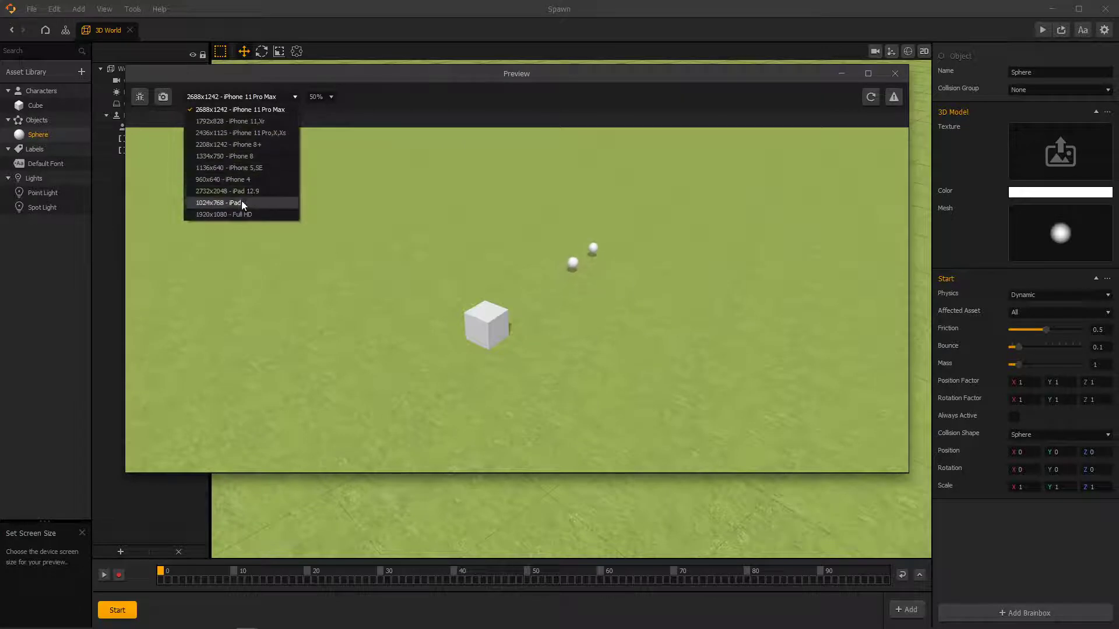
left_click(245, 215)
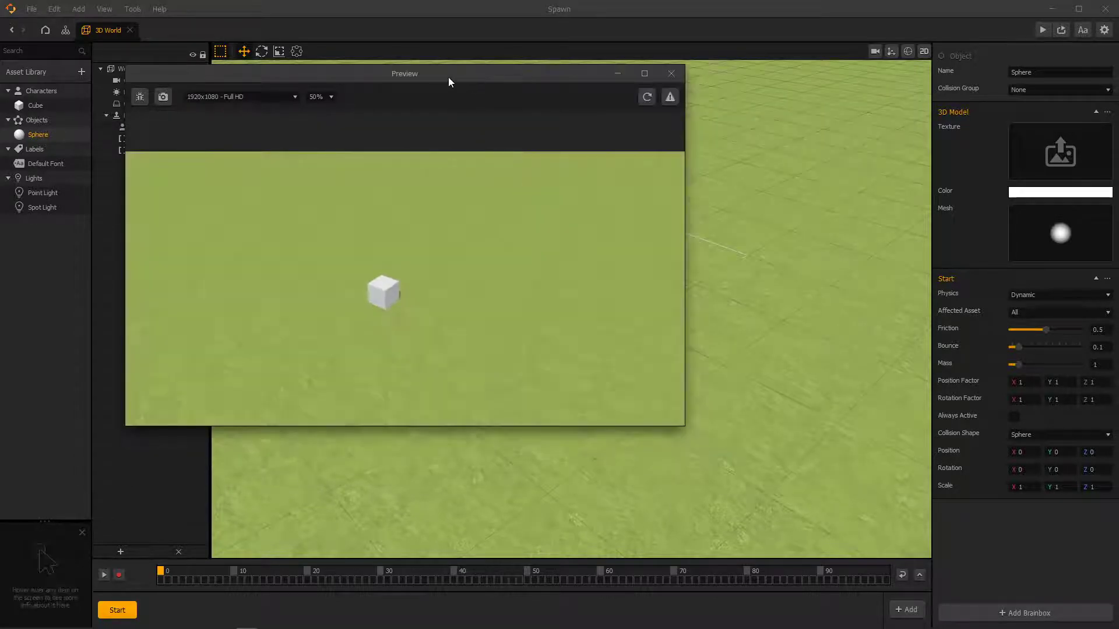
left_click_drag(448, 77, 528, 87)
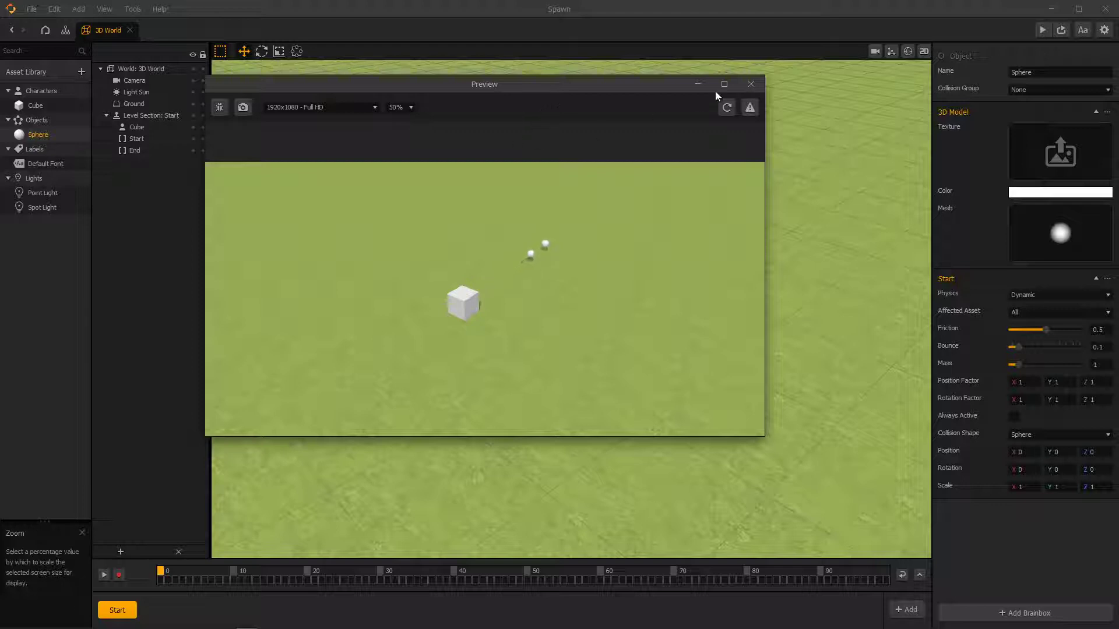
left_click(751, 84)
Turn on camera view, reframe the game camera closer to the cube, and preview the game.
left_click(876, 51)
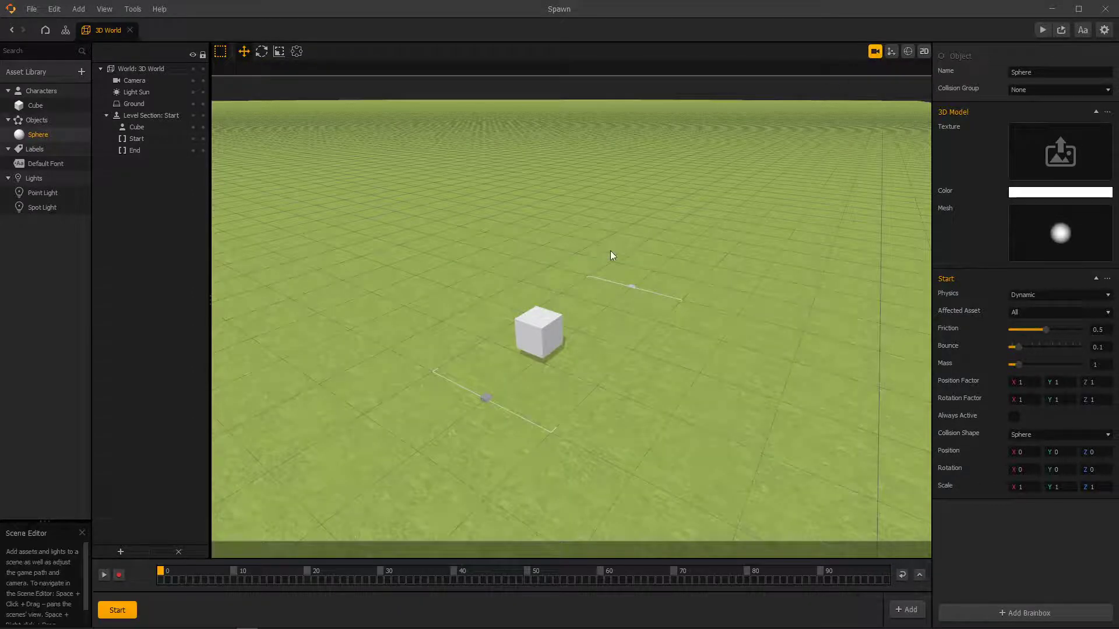
left_click_drag(611, 254, 562, 267)
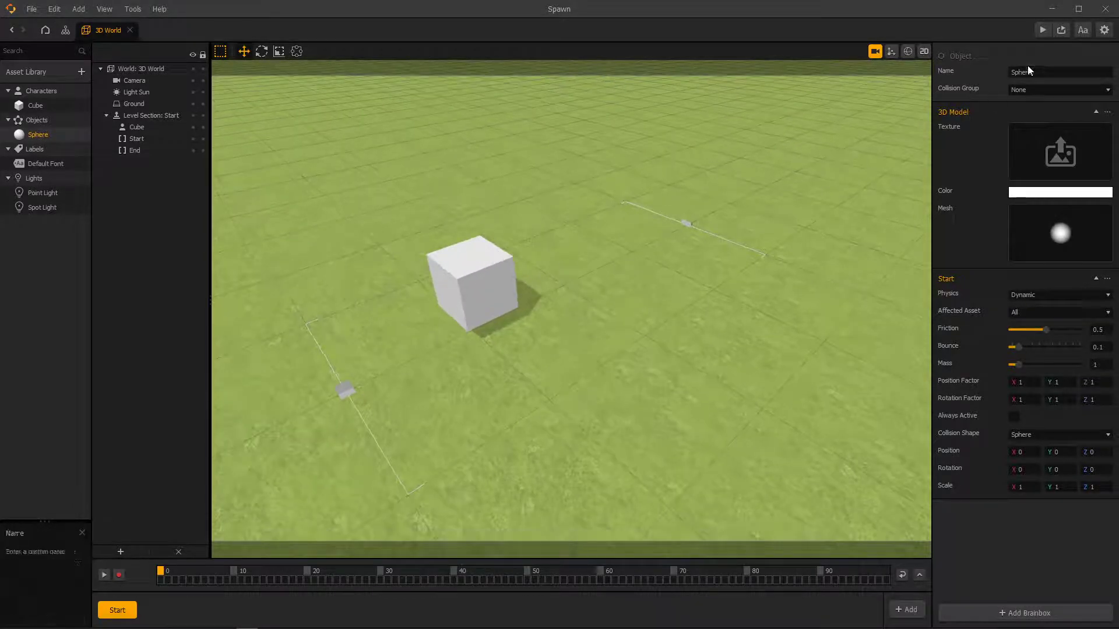
left_click(1043, 29)
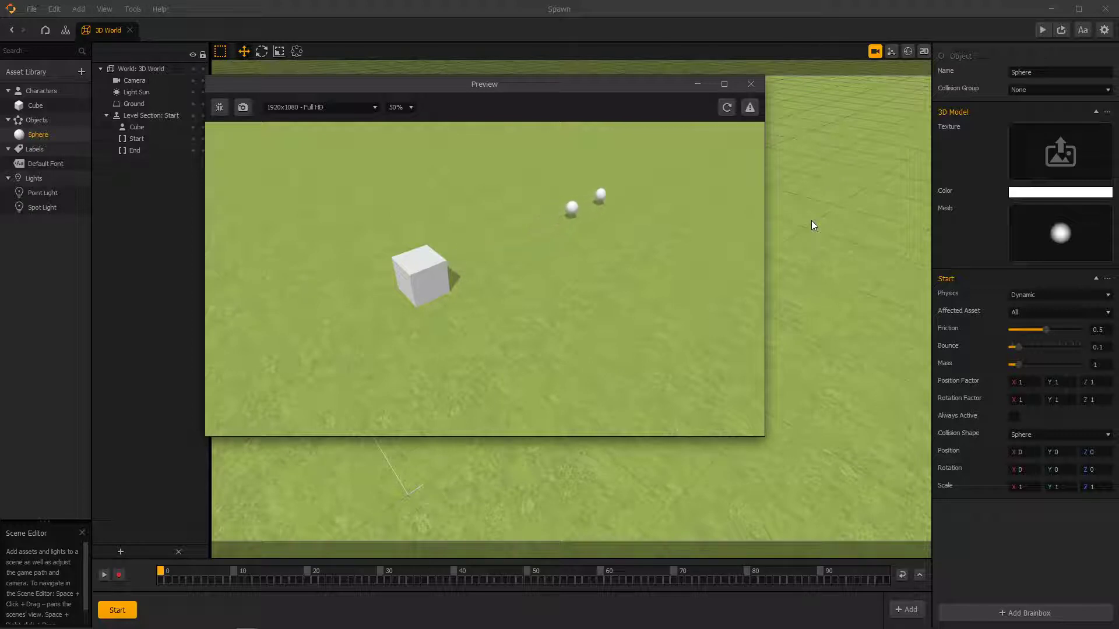
left_click(751, 83)
In the Cube's node map, disconnect If Collide and wire Start's Created output directly to the Timer's Enabled input.
double_click(49, 107)
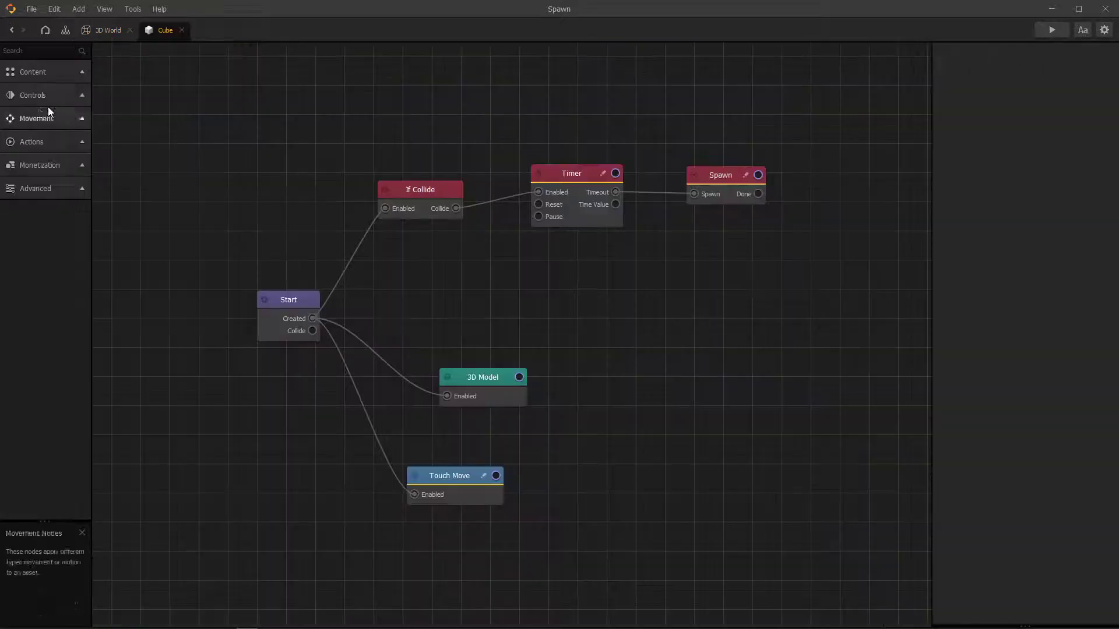
scroll(420, 220, "up", 1)
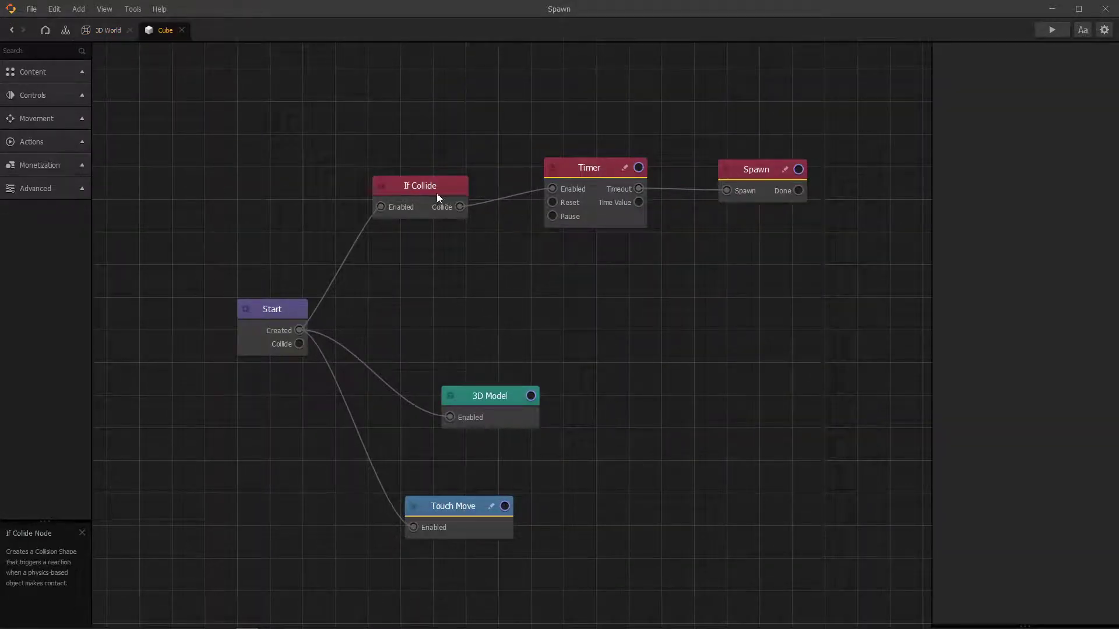
left_click_drag(460, 206, 496, 202)
left_click_drag(381, 206, 388, 128)
left_click_drag(299, 330, 552, 189)
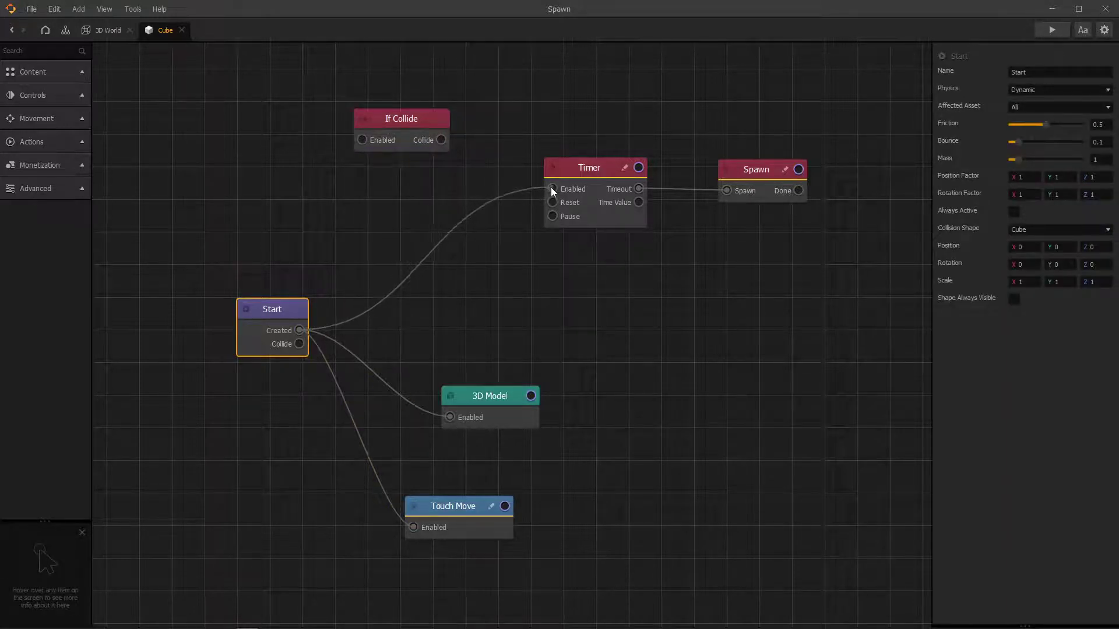
Disconnect the Timer from Start and Spawn, and wire Start's Created output directly to the Spawn input.
left_click_drag(527, 142, 345, 176)
left_click(577, 207)
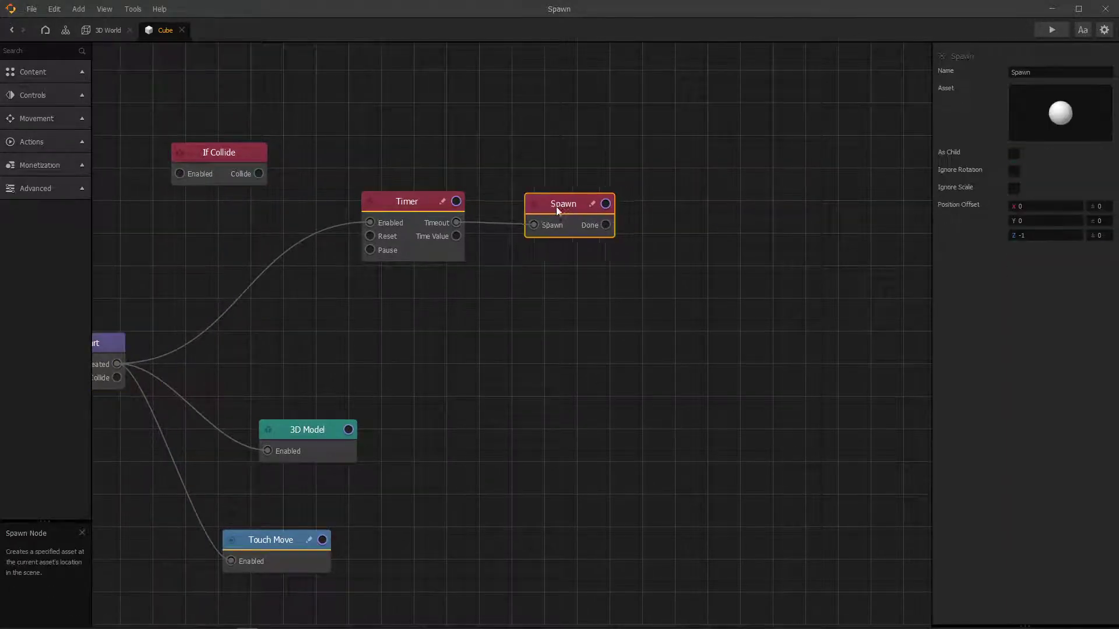
left_click_drag(555, 208, 551, 208)
left_click_drag(369, 223, 326, 233)
left_click_drag(531, 225, 491, 225)
left_click_drag(406, 204, 407, 145)
left_click_drag(550, 205, 118, 364)
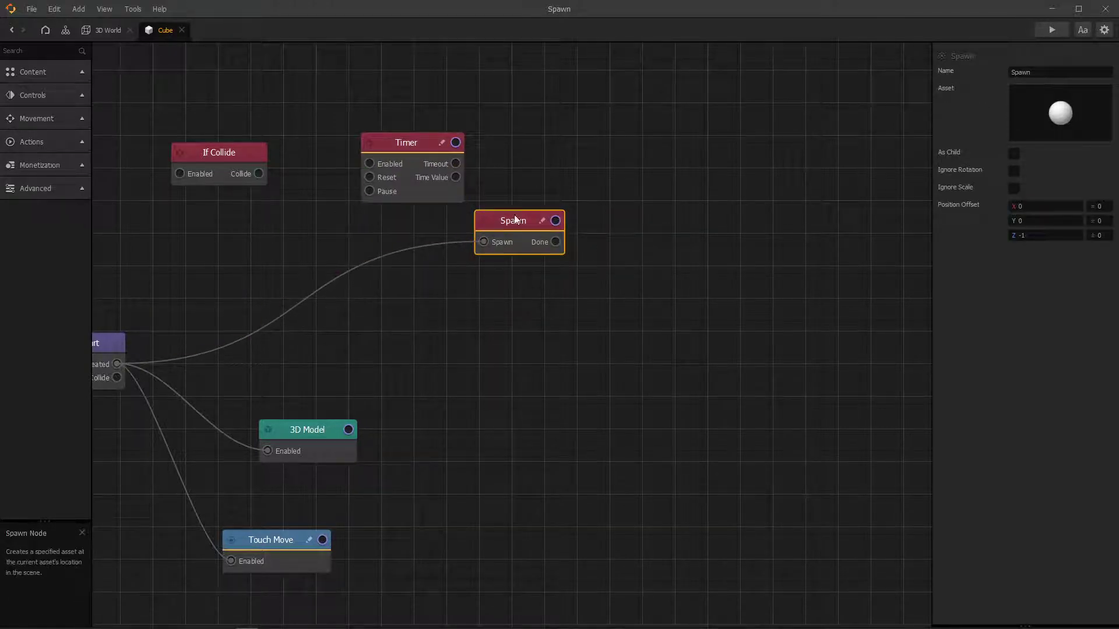
Inspect the asset assigned to the Spawn node in the Asset Manager.
mouse_move(1043, 135)
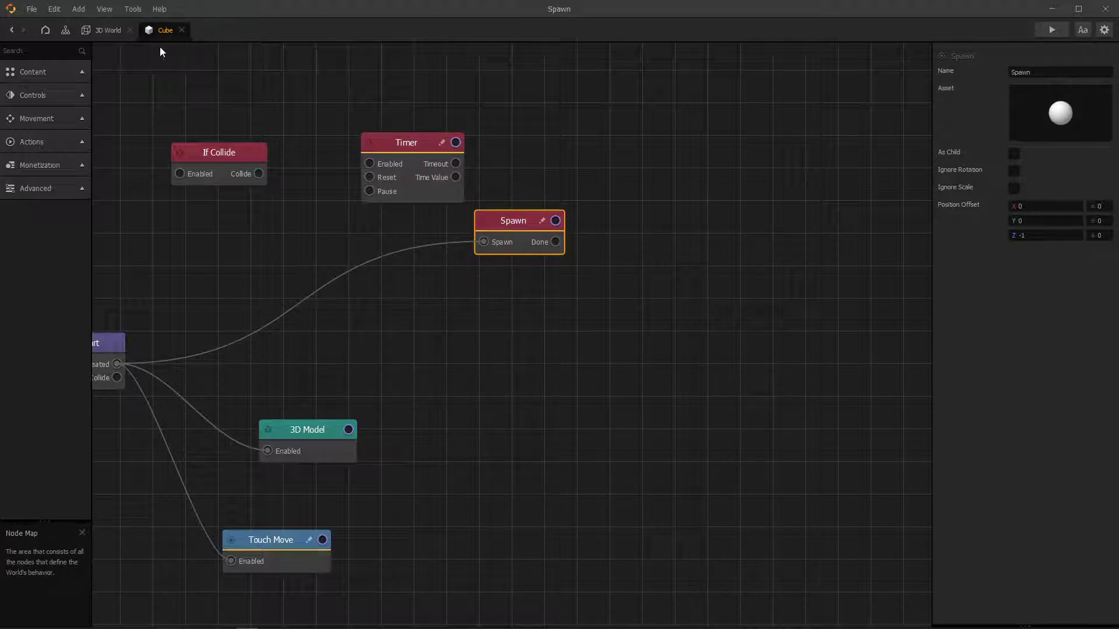
mouse_move(1072, 100)
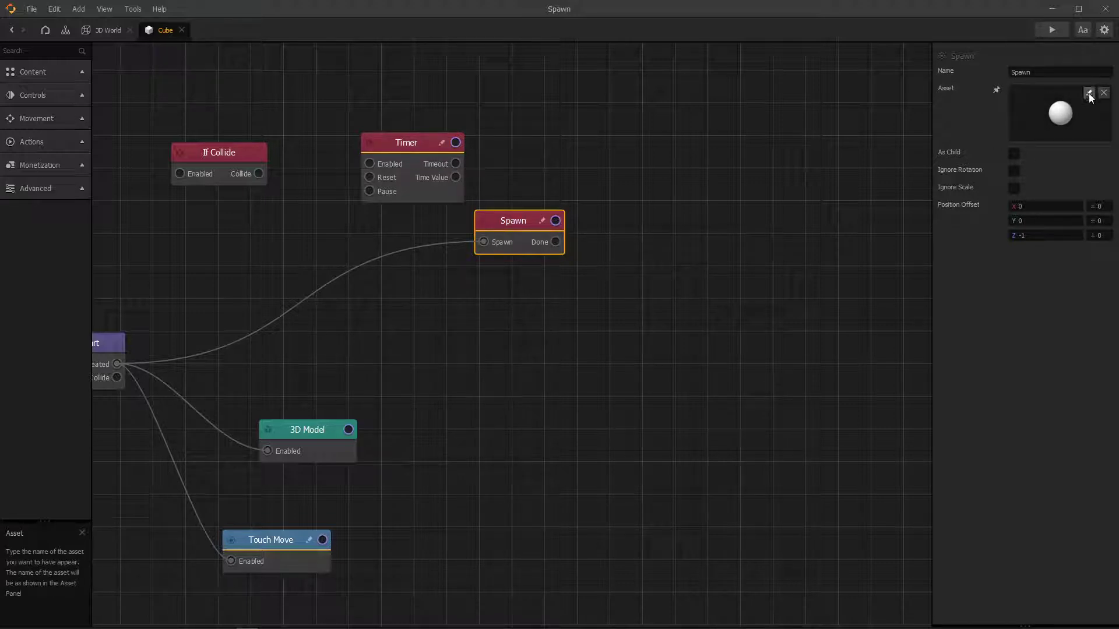
left_click(1090, 94)
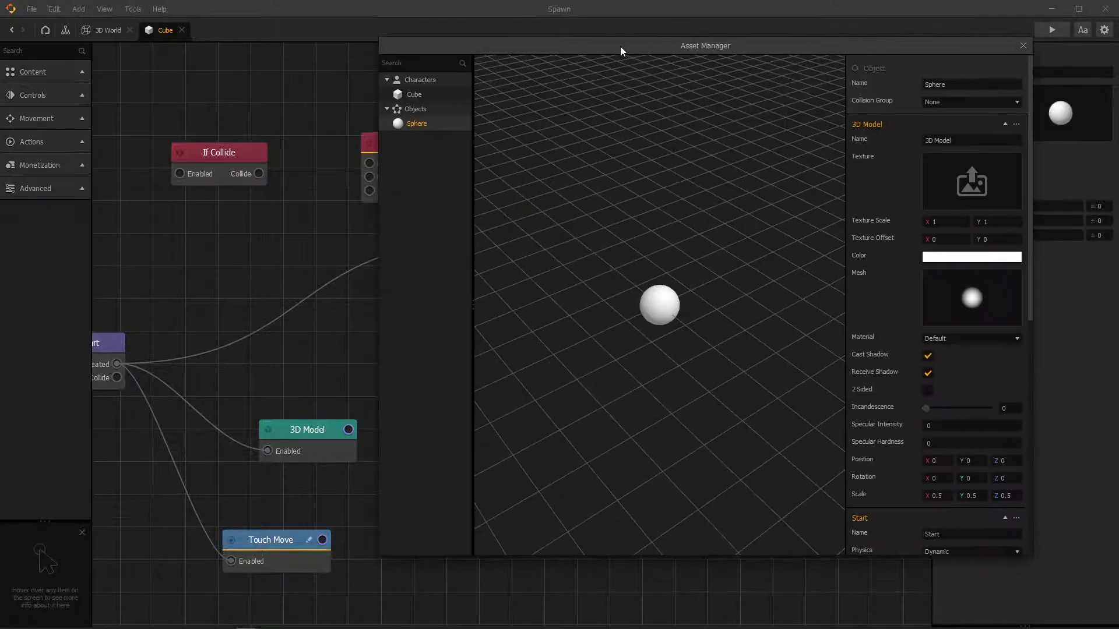
left_click(1022, 45)
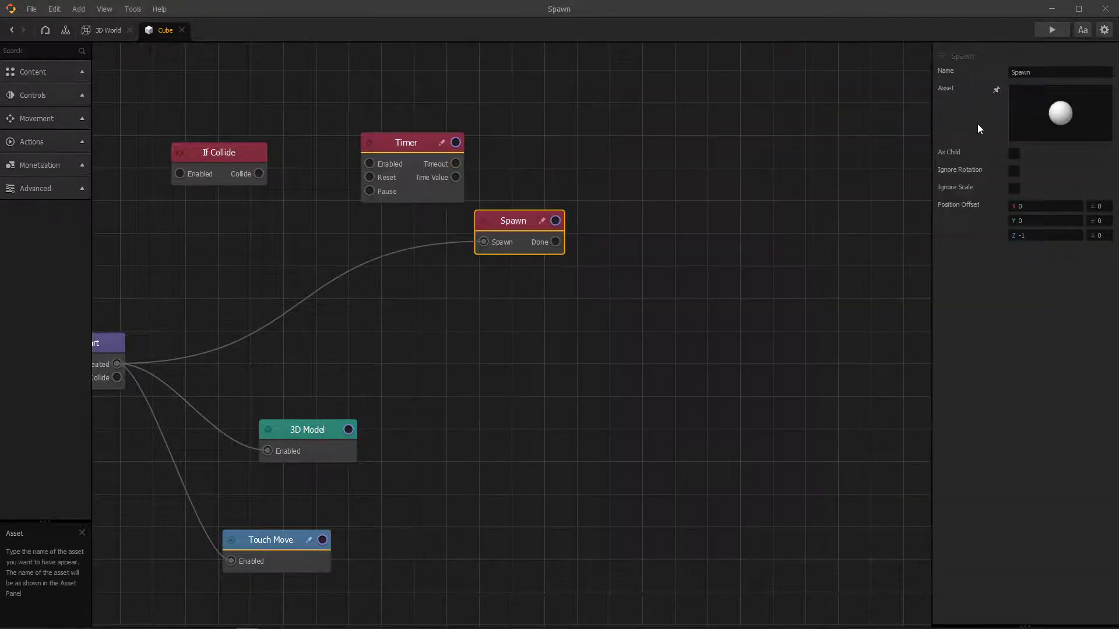
Reposition the Spawn and Timer nodes slightly, and preview the cube spawning directly from Start.
left_click_drag(513, 220, 513, 220)
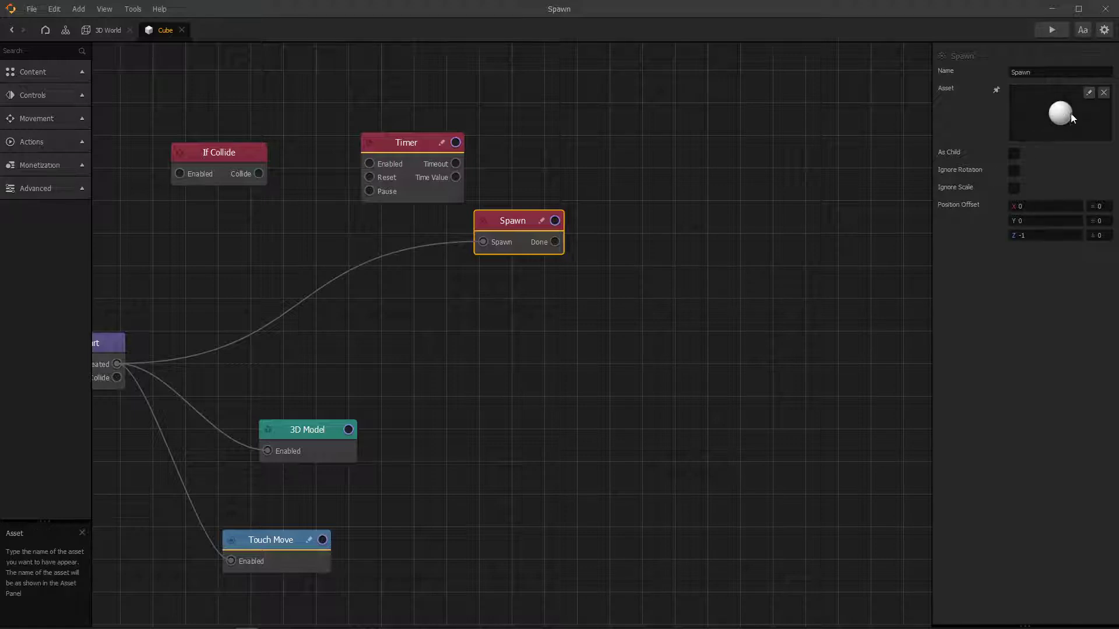
mouse_move(1054, 111)
left_click_drag(506, 221, 520, 201)
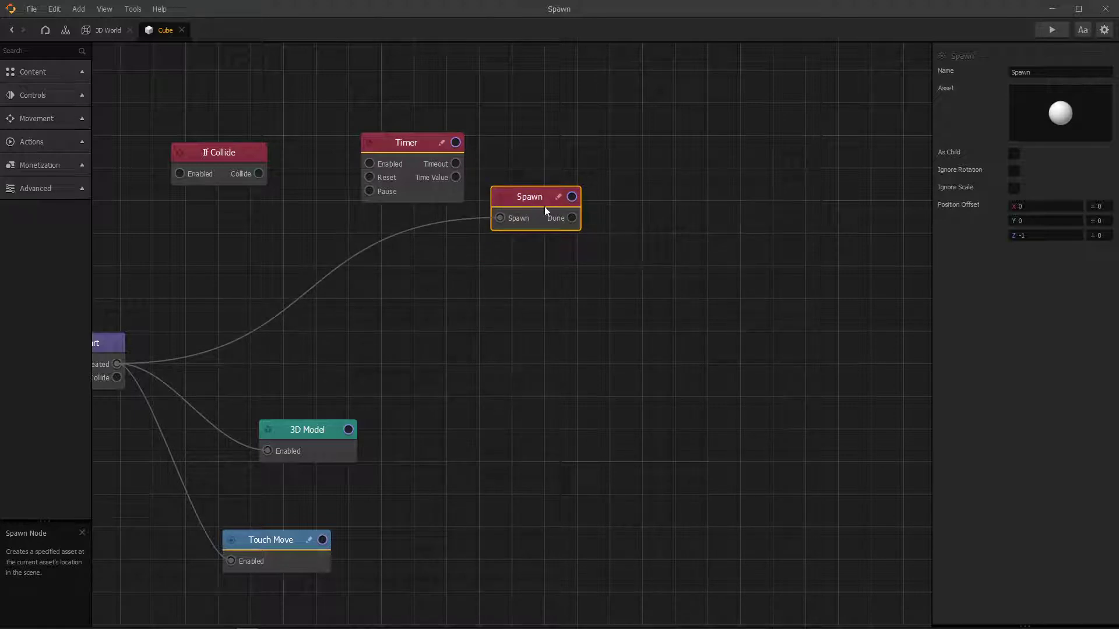
left_click_drag(411, 141, 402, 130)
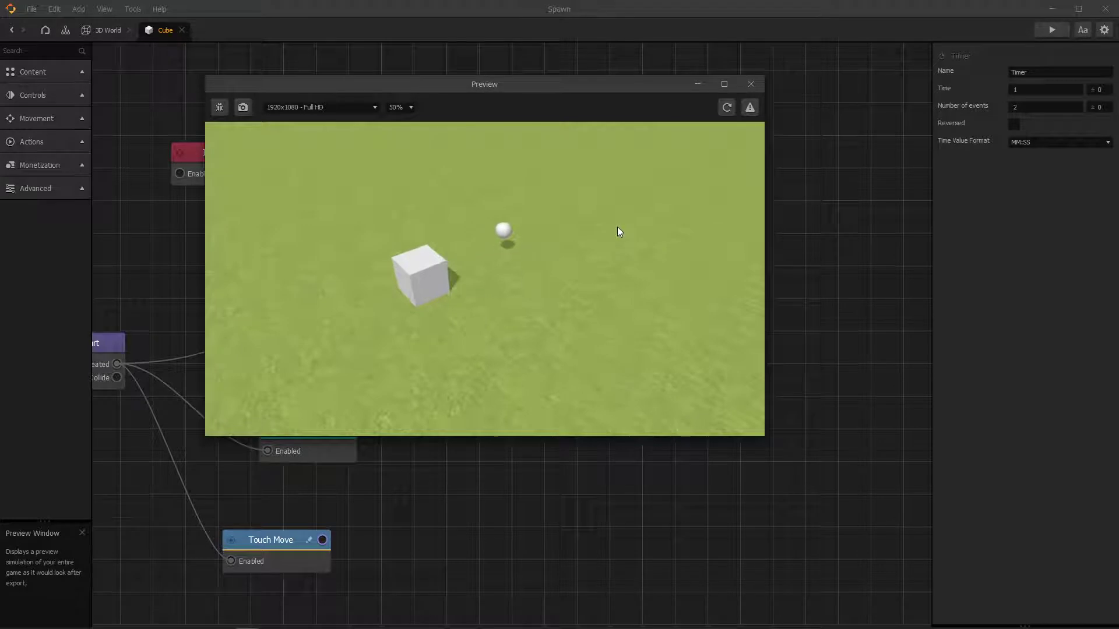
left_click(751, 84)
Detach Spawn from Start, and wire Start's Created to the Timer's Enabled and the Timer's Timeout to Spawn.
left_click_drag(500, 218, 410, 220)
left_click_drag(373, 135, 116, 364)
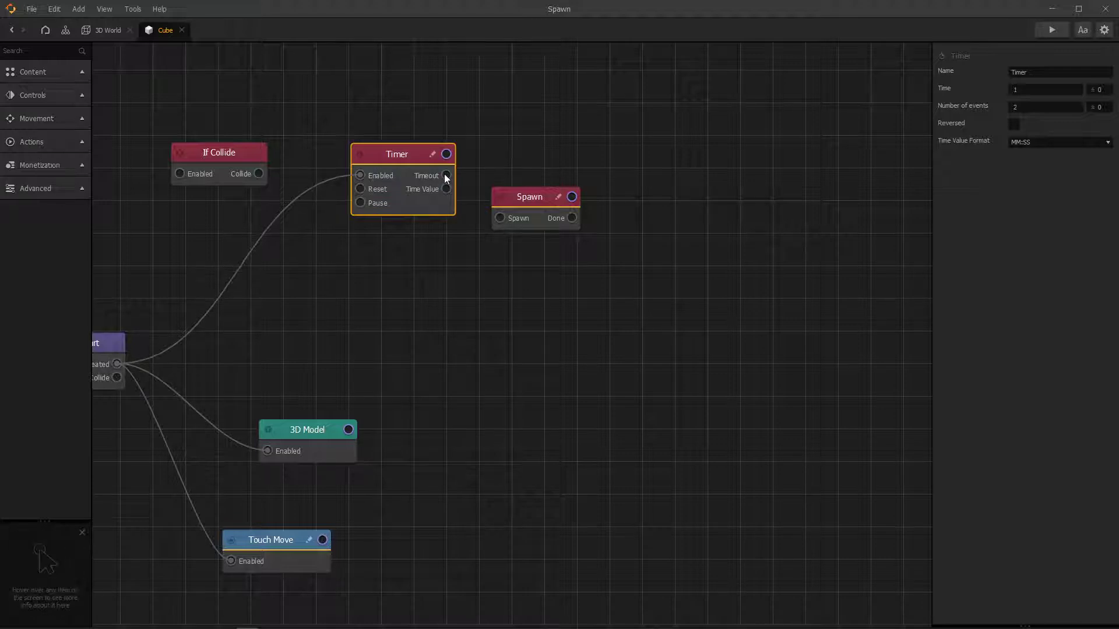
left_click_drag(446, 175, 500, 219)
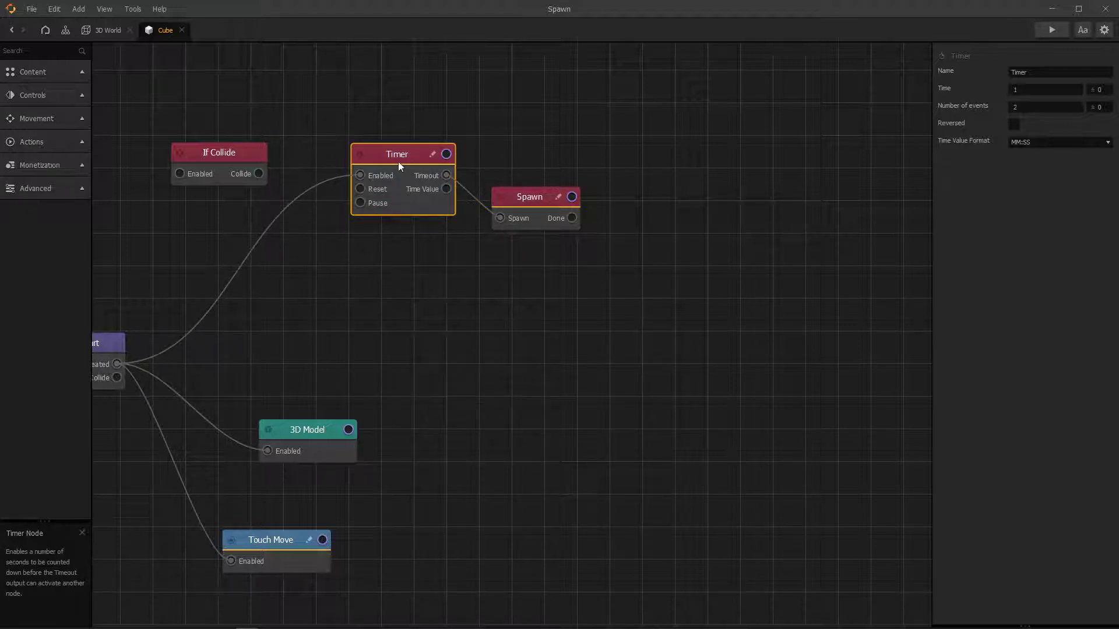
Clear the Timer's number of events and preview the game, shifting the preview window slightly.
left_click(1017, 107)
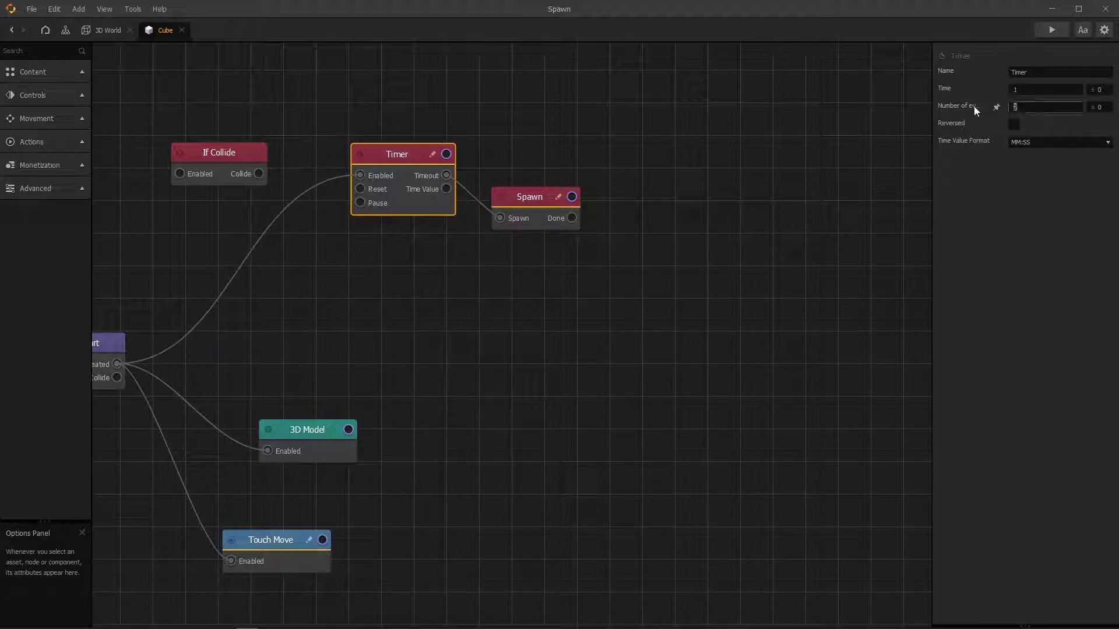
key("BackSpace")
key("Return")
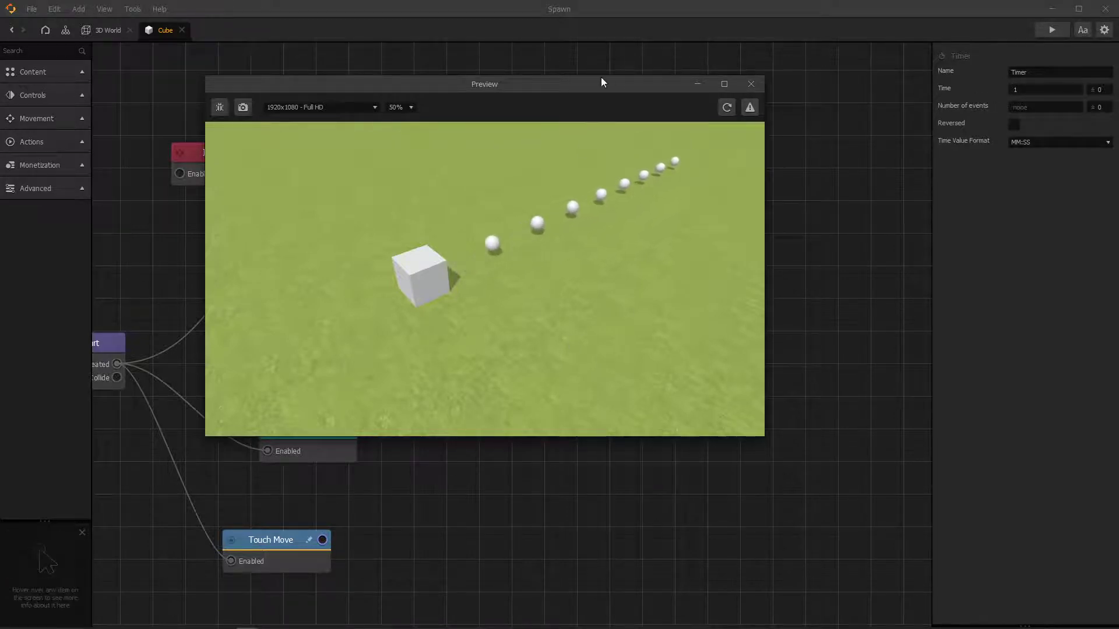
left_click_drag(600, 80, 632, 93)
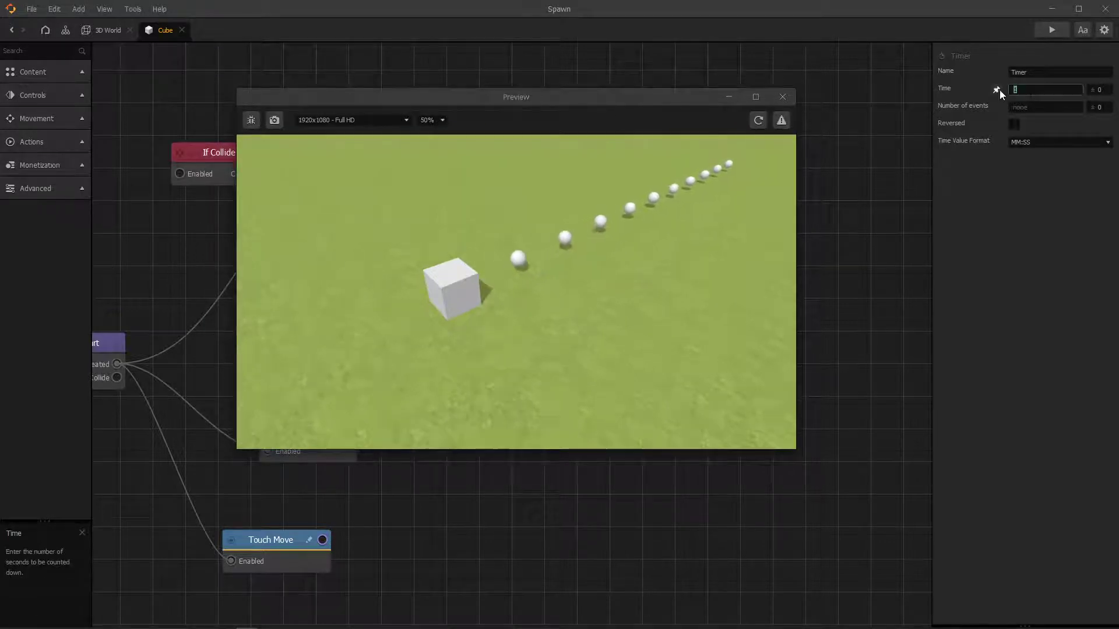
Set the Timer's time to 0.3 and reload the game preview.
left_click(1004, 93)
type("0.3")
key("Tab")
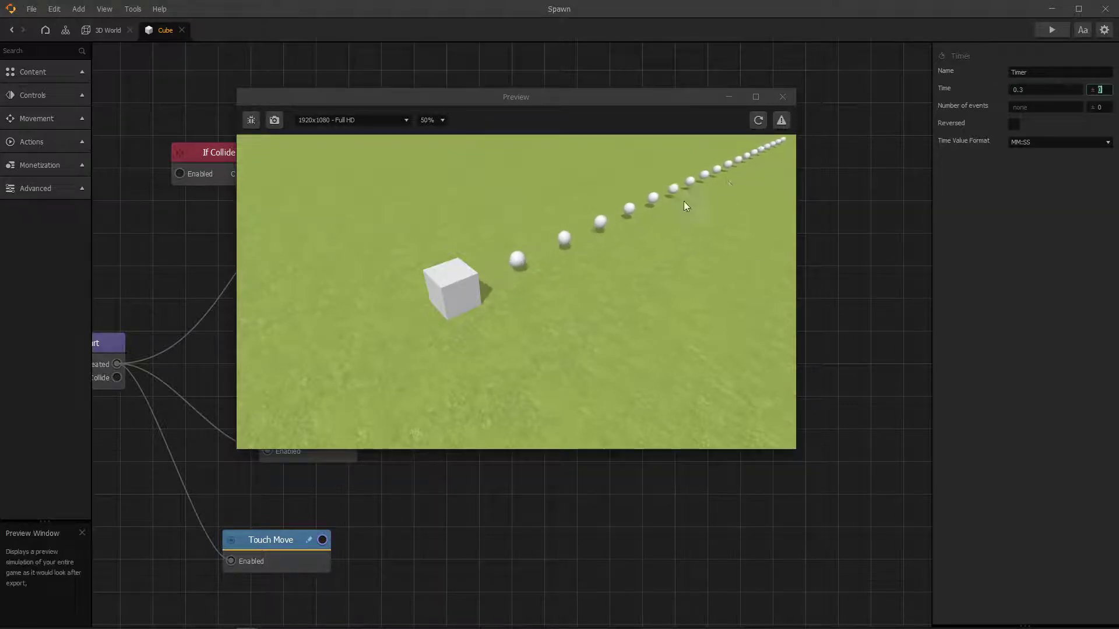
left_click(758, 121)
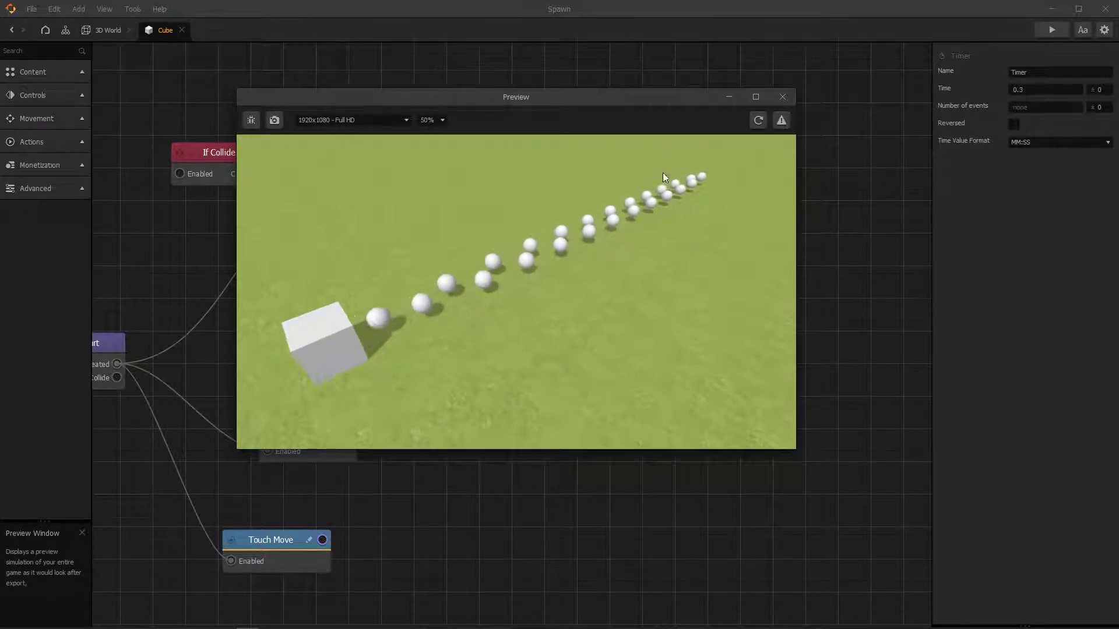
left_click(758, 120)
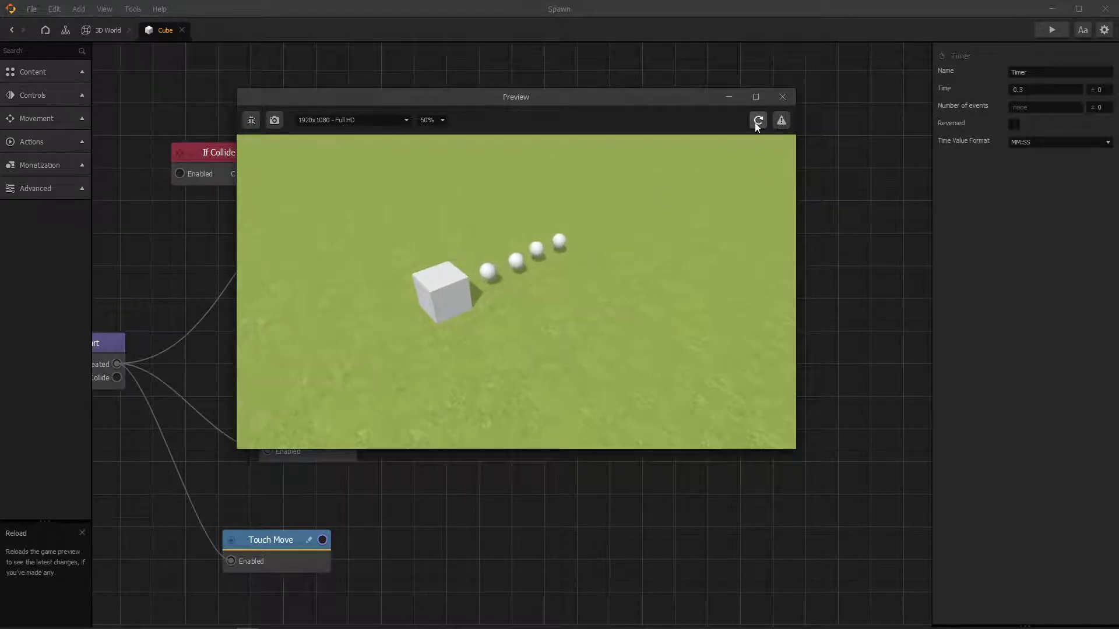
Set the Timer's time to 3 and reload the game preview.
left_click_drag(1029, 88, 981, 88)
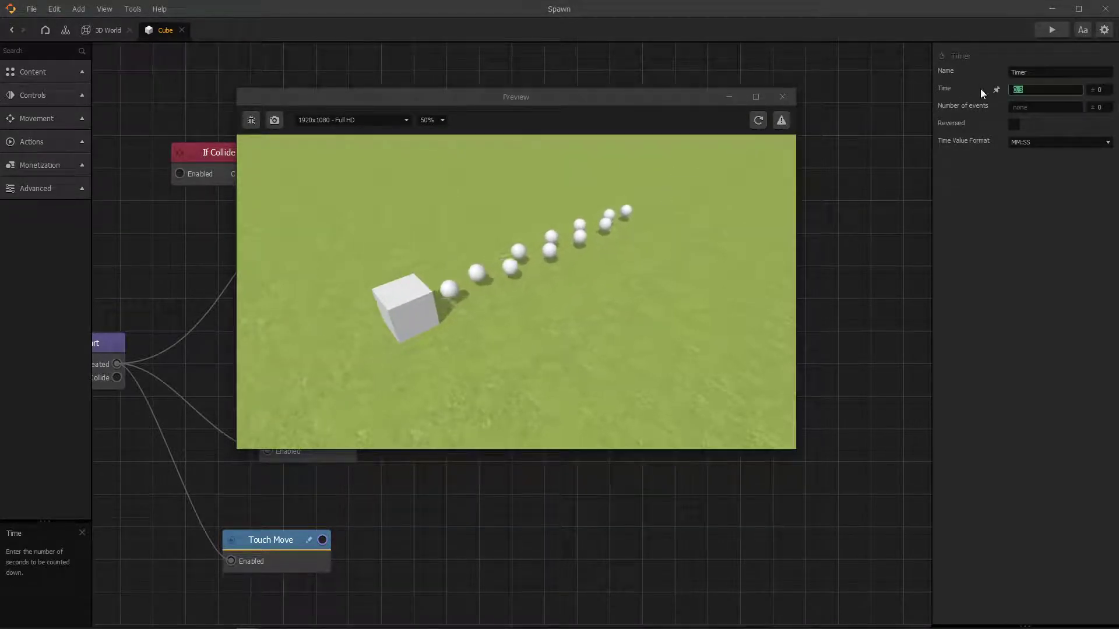
type("3")
key("Tab")
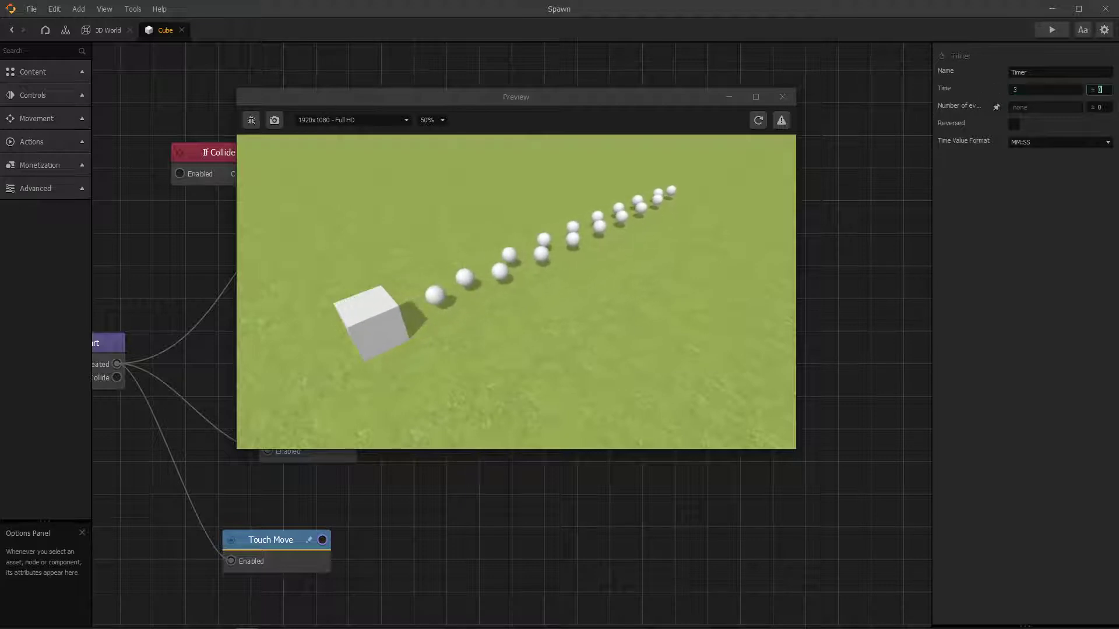
left_click(758, 120)
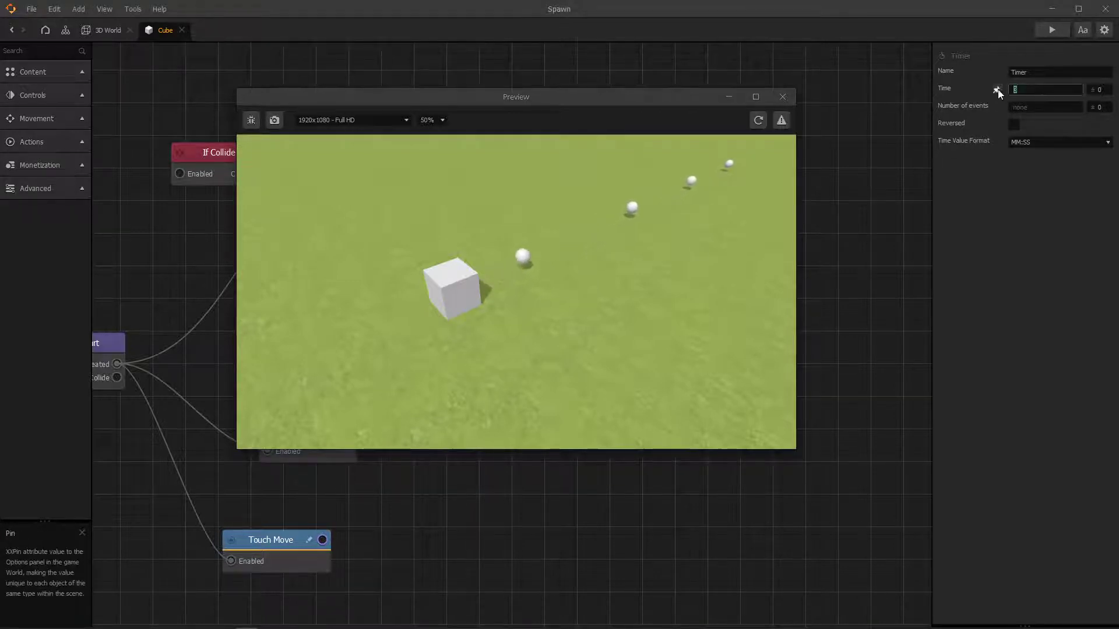
Set the Timer's time to 1 and reload the game preview.
left_click(1099, 89)
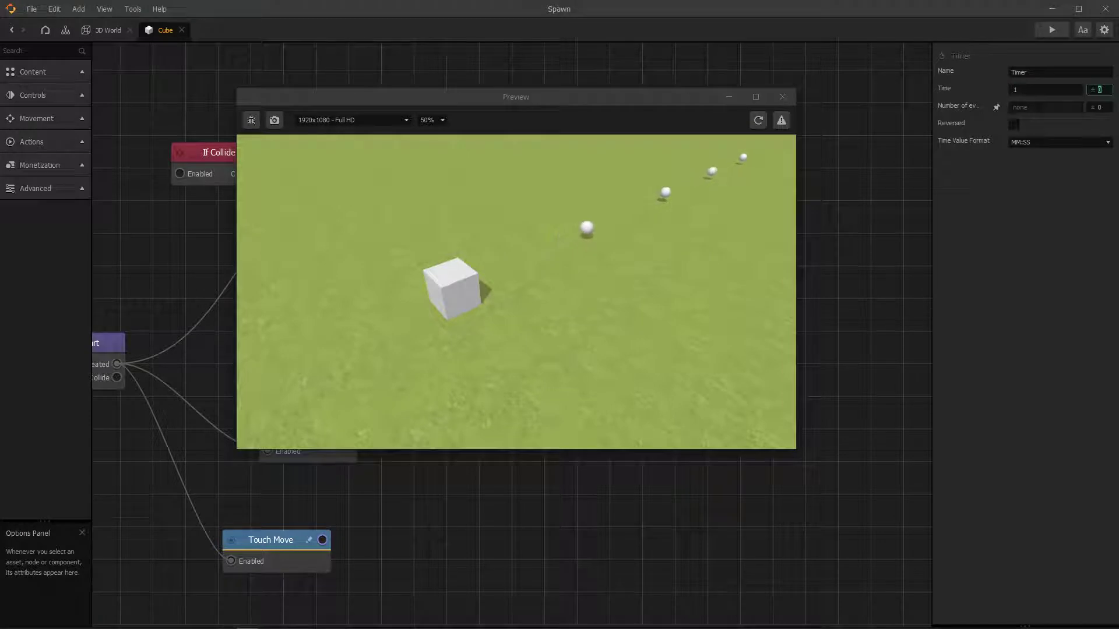
left_click(761, 119)
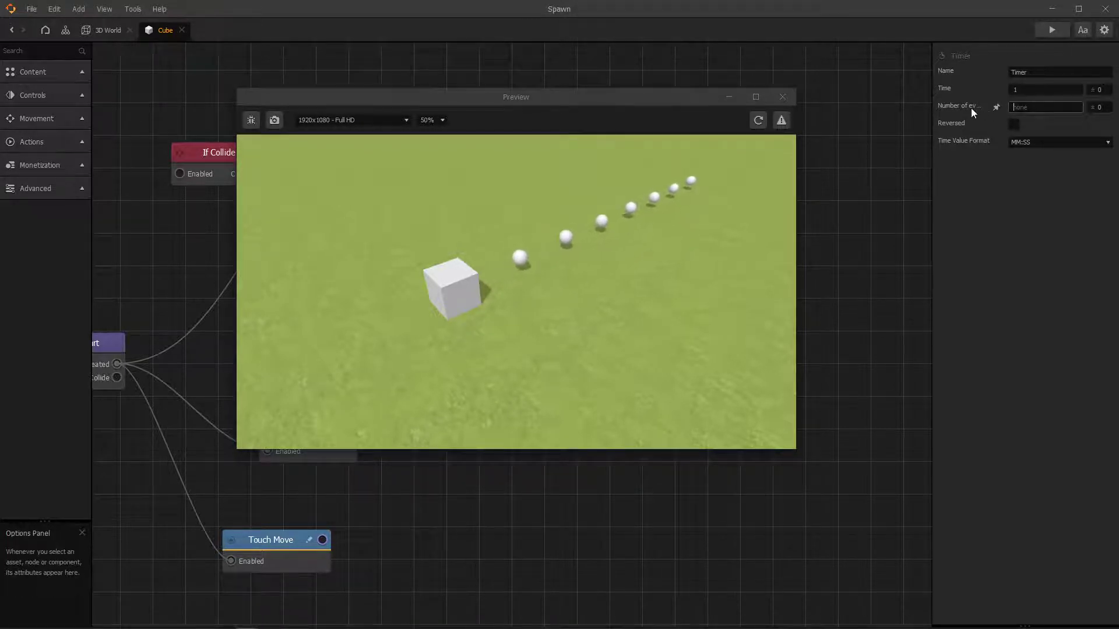
left_click(1033, 92)
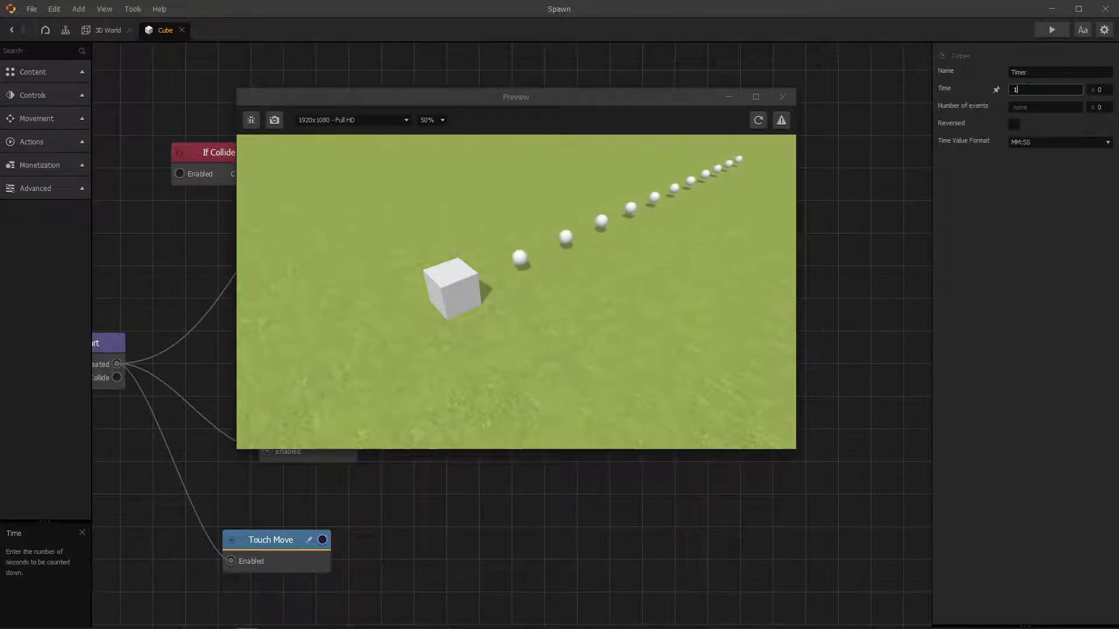
Set the Timer's number of events to 5, reload the game preview and close it after watching the spawning.
key("Tab")
type("5")
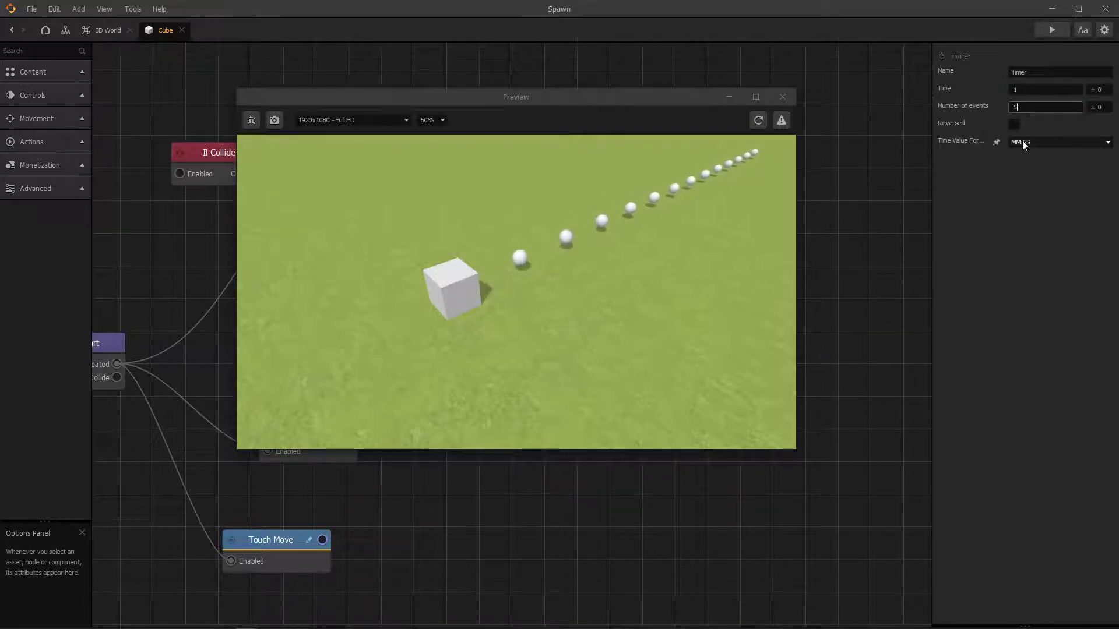
left_click(758, 120)
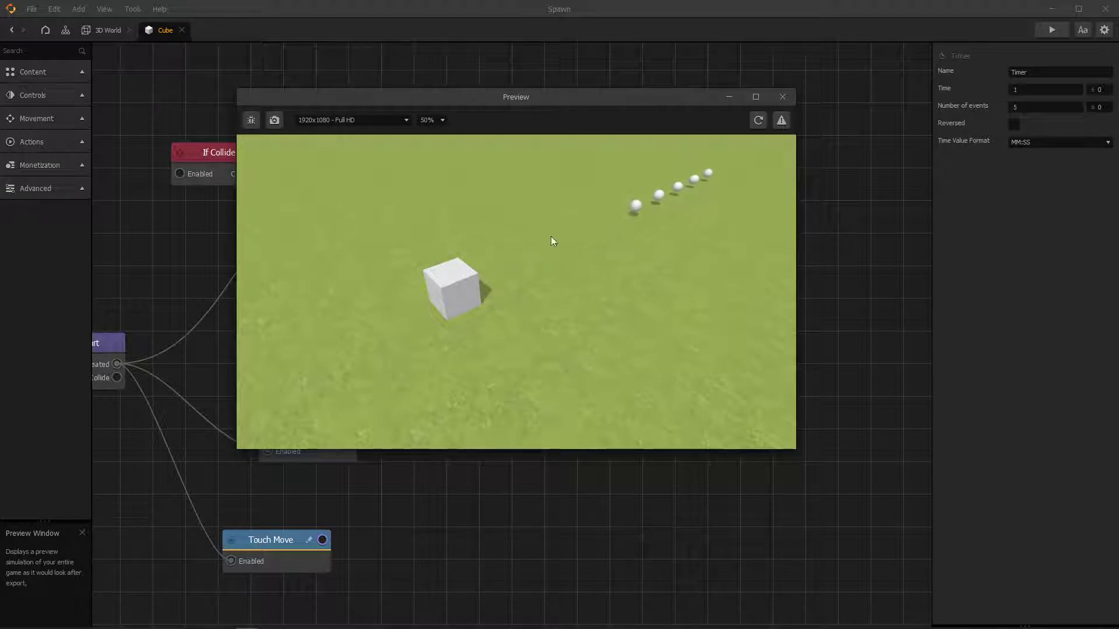
left_click(781, 98)
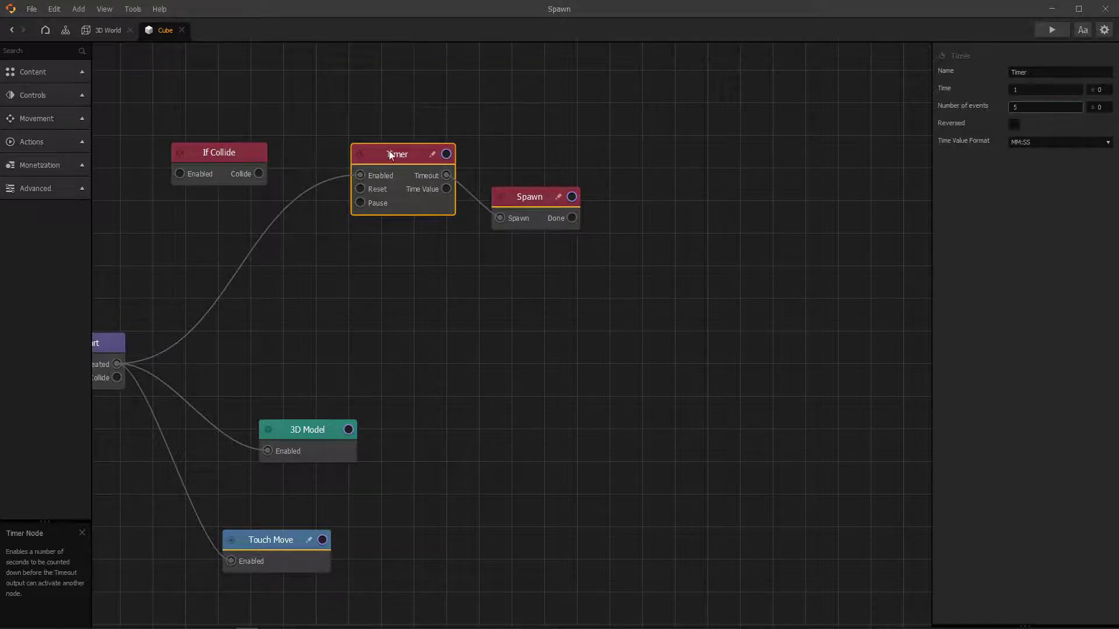
Line up the Timer and Spawn nodes in the Cube's node map and review the Timer's number of events.
left_click_drag(388, 154, 390, 182)
left_click_drag(525, 190, 532, 179)
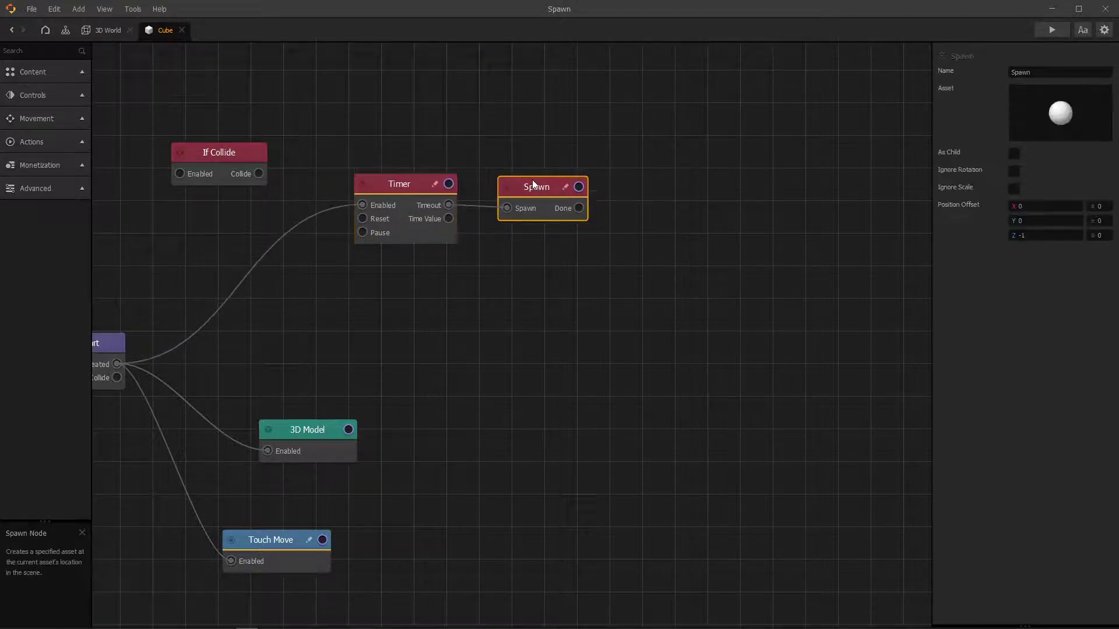
left_click(414, 184)
left_click(1017, 108)
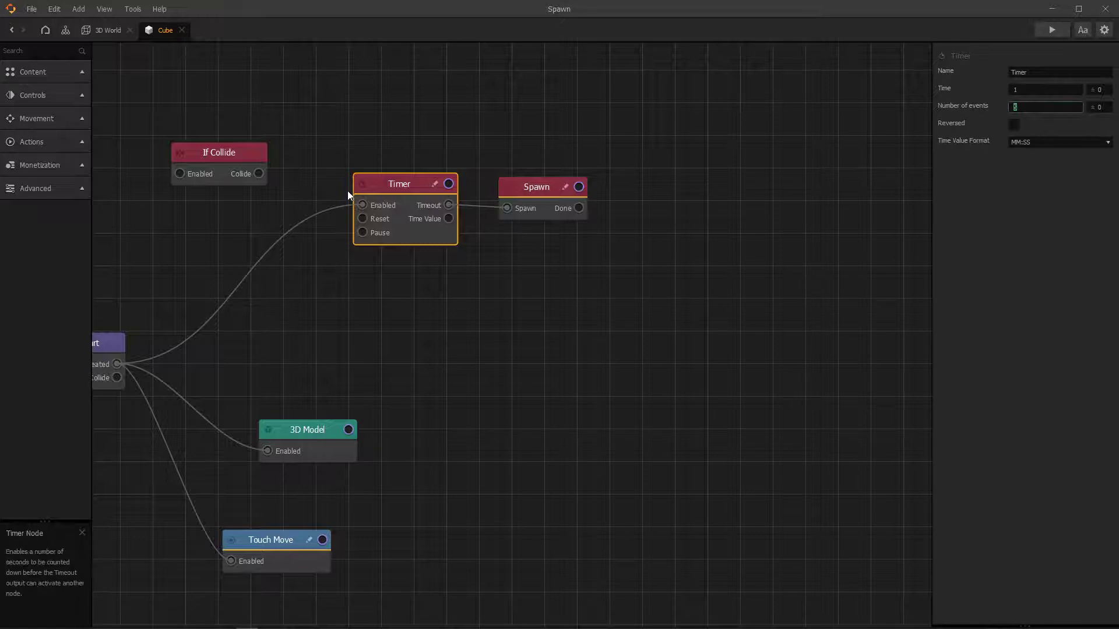
Disconnect the Timer from Start and connect Start's Created output to the repositioned If Collide node.
left_click_drag(348, 190, 406, 195)
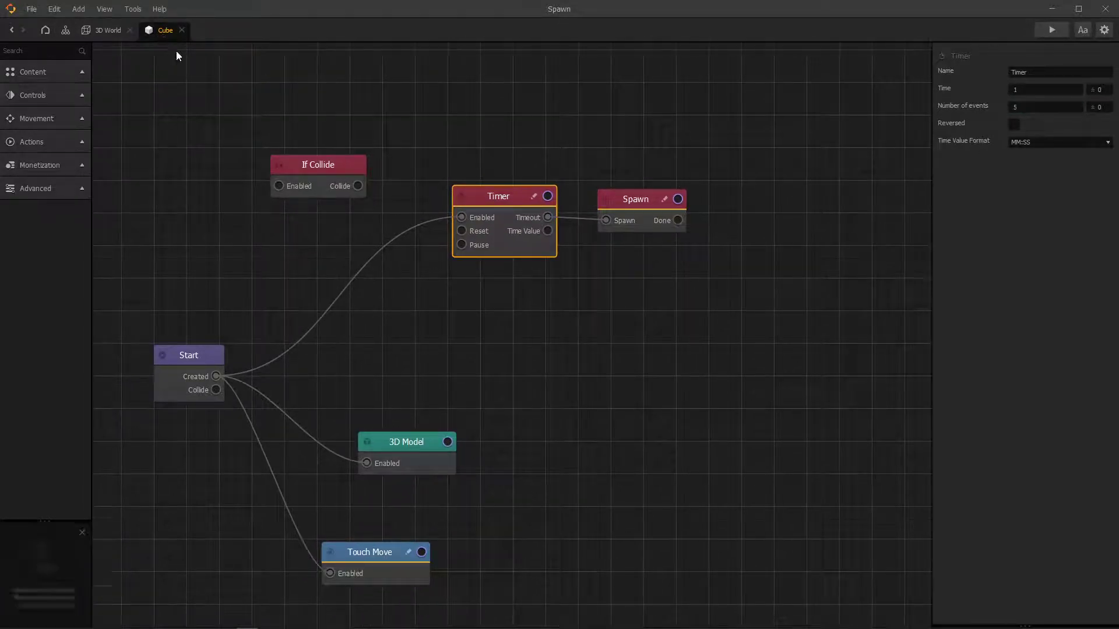
left_click_drag(461, 217, 332, 265)
left_click_drag(303, 166, 309, 184)
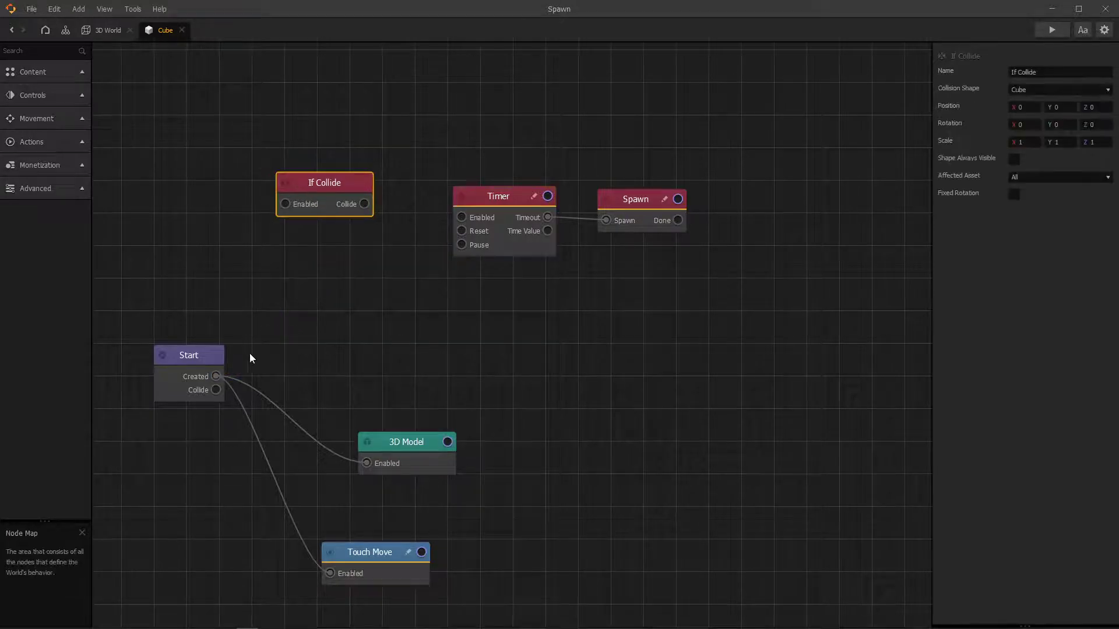
left_click_drag(216, 376, 324, 195)
left_click(320, 183)
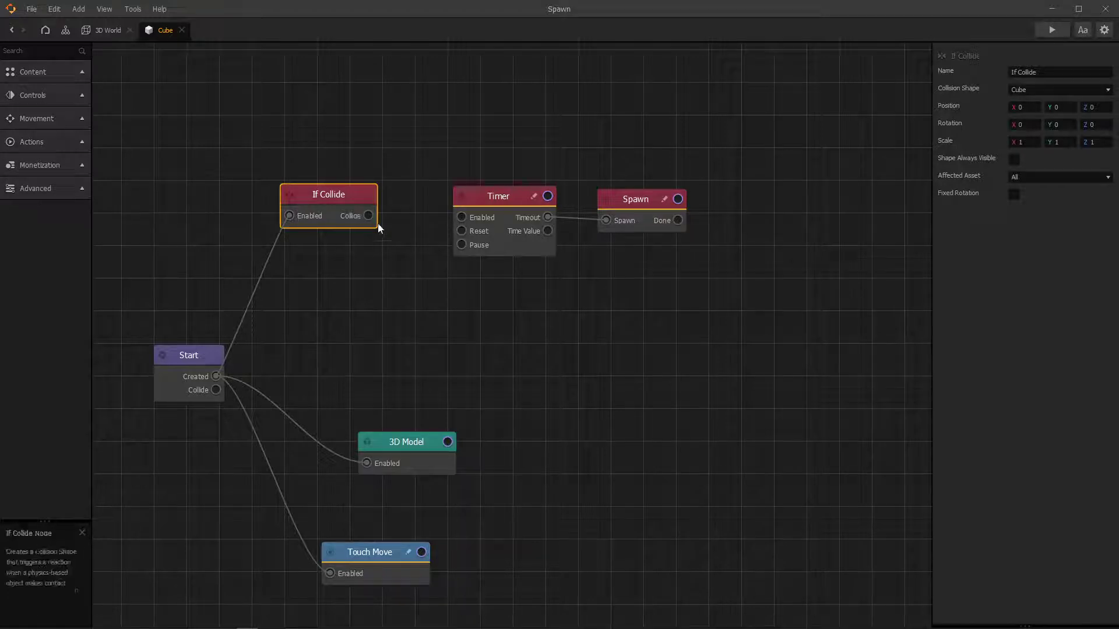
Connect If Collide's Collide output to the Timer's Enabled input and adjust the positions of the nodes in the chain.
left_click_drag(368, 216, 510, 203)
left_click(508, 199)
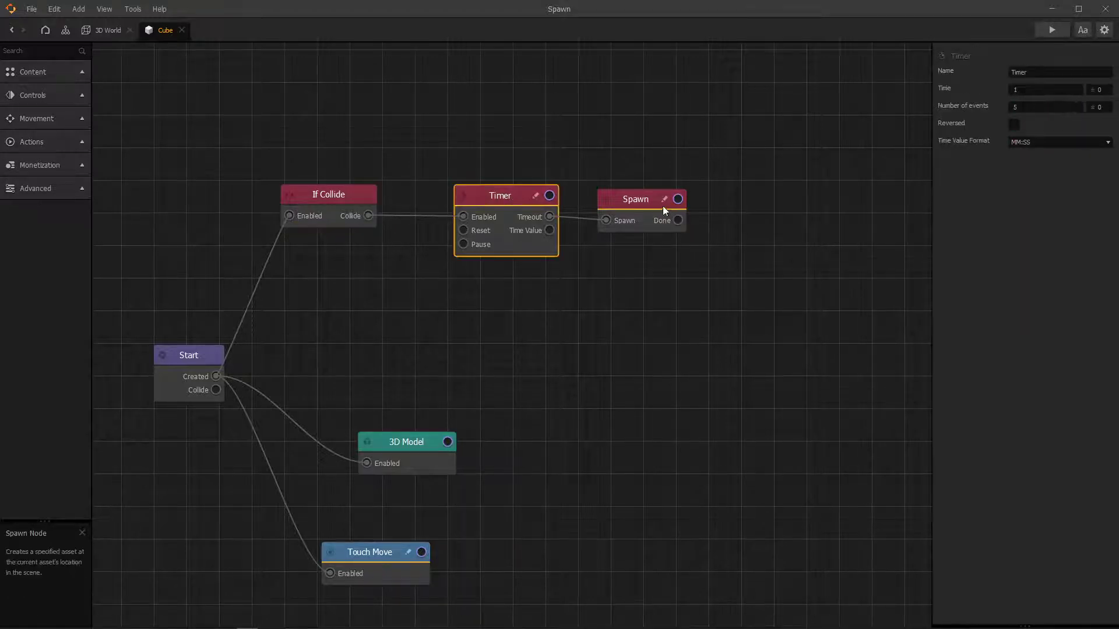
left_click(642, 207)
left_click(530, 199)
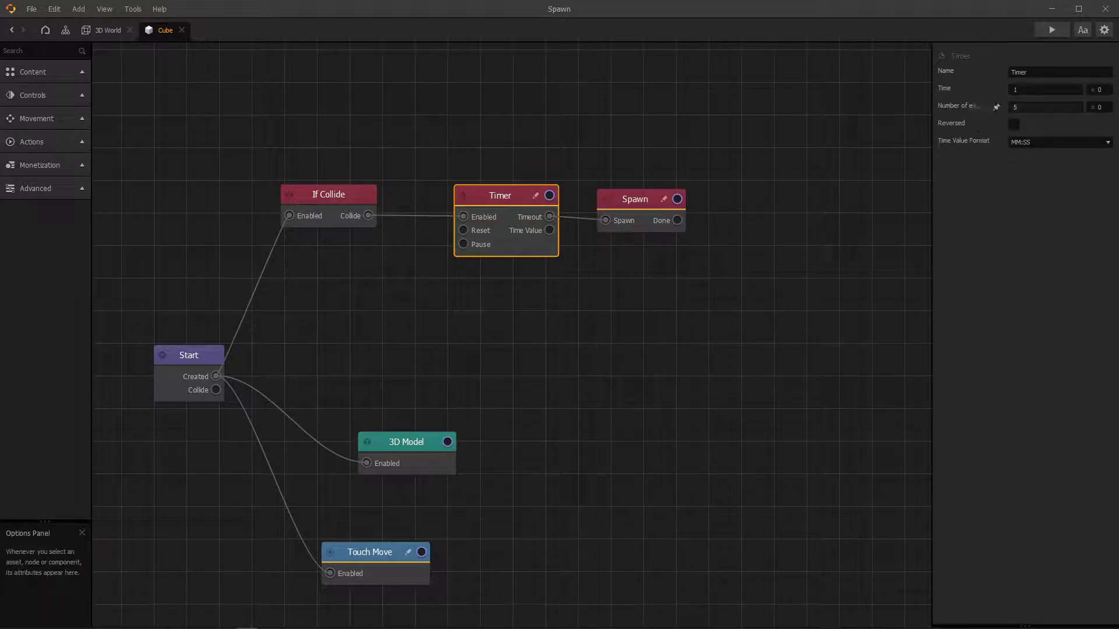
left_click_drag(340, 219, 331, 211)
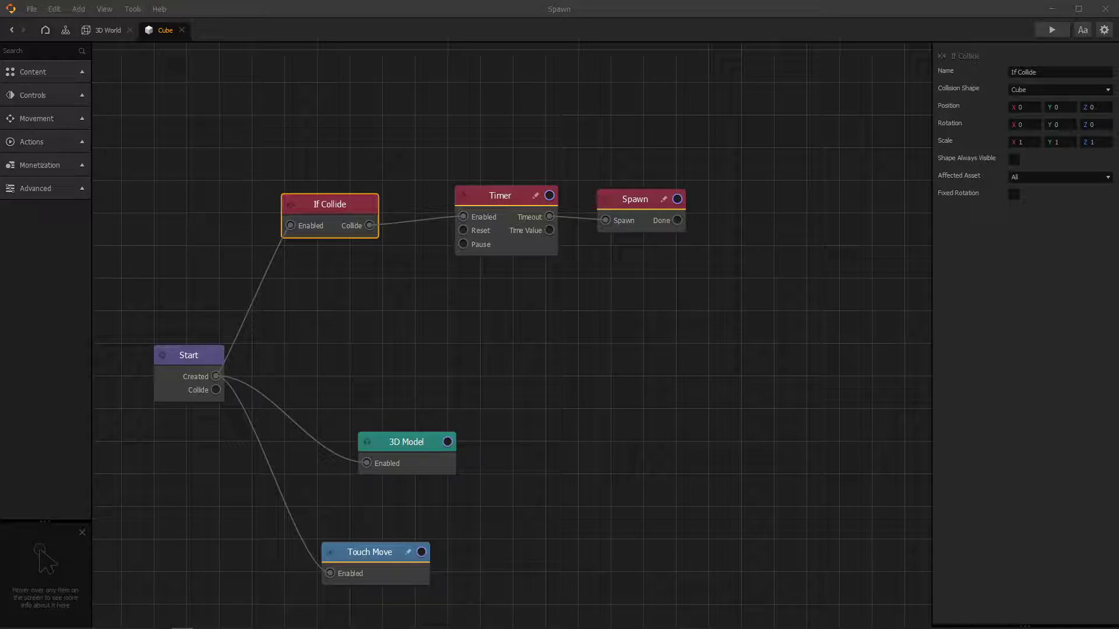
Close the Spawn project and save its changes.
right_click(637, 366)
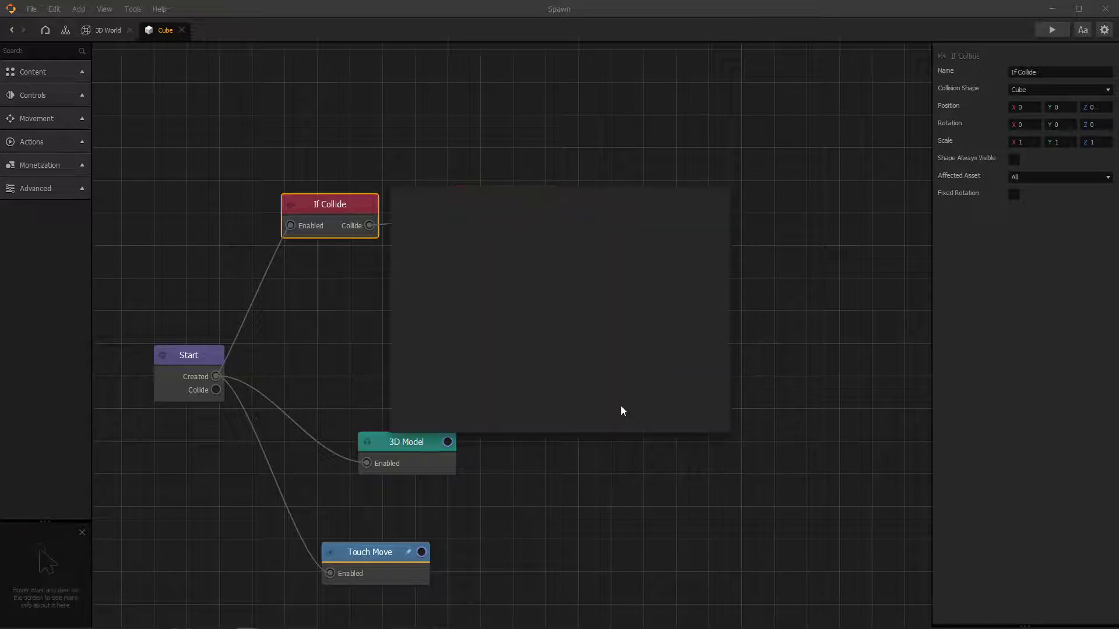
left_click(622, 417)
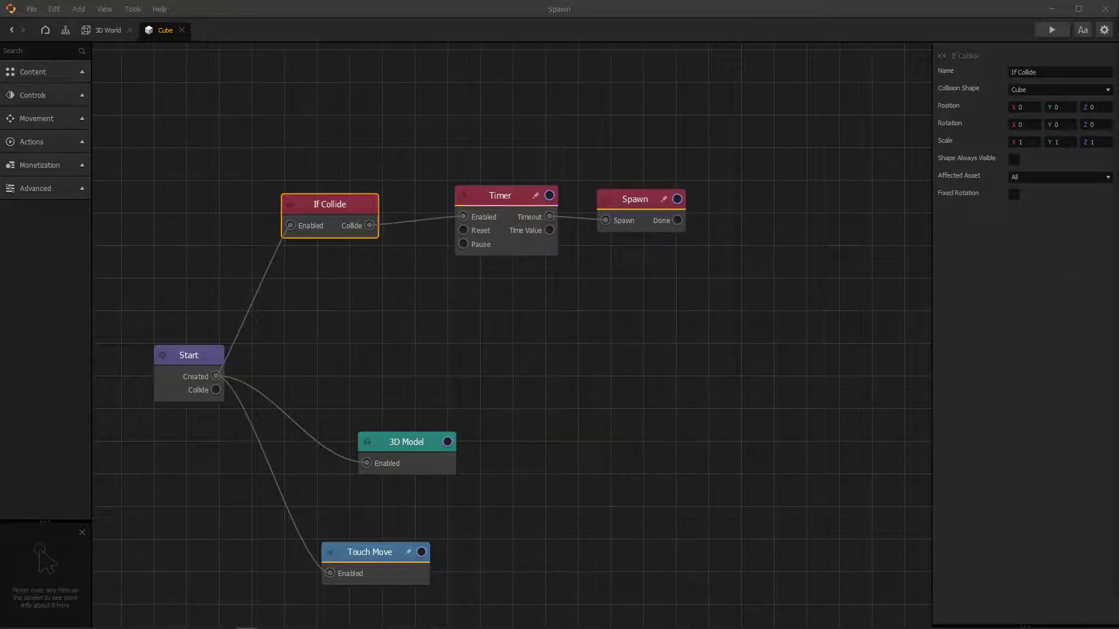
mouse_move(1084, 627)
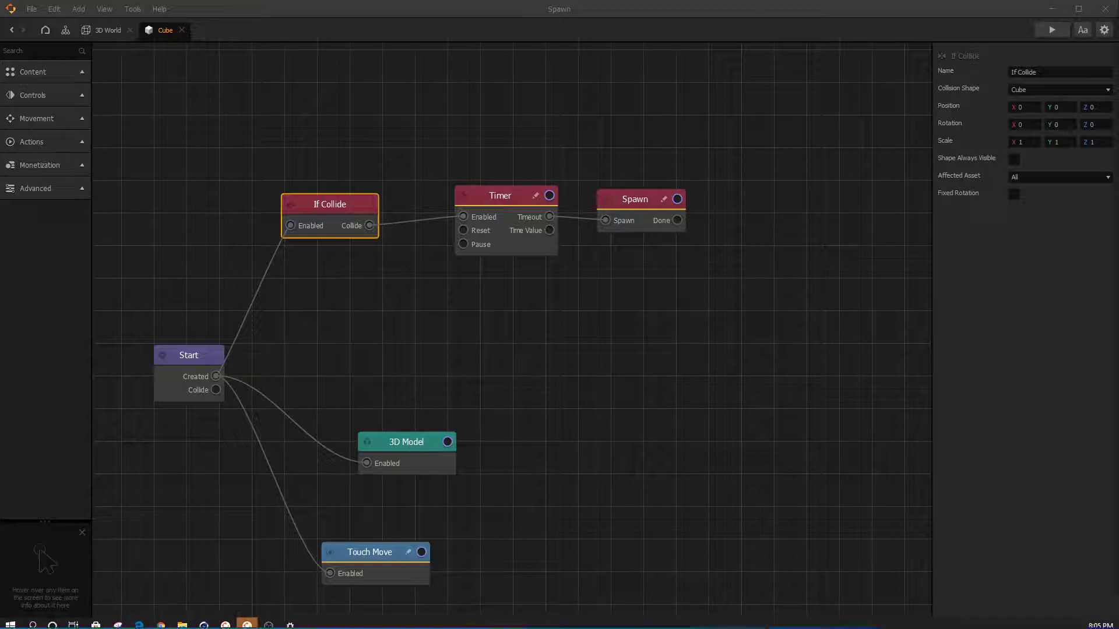
left_click_drag(1118, 11, 566, 59)
left_click(1106, 9)
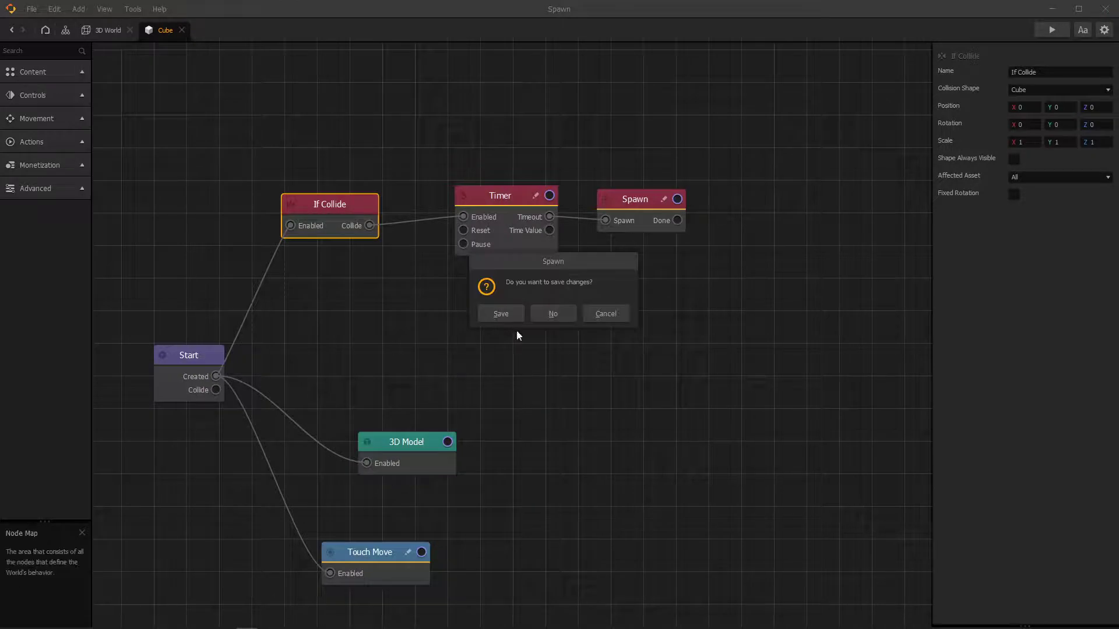
left_click(513, 314)
Fit the Space Shooter project window to the screen and open its 2D World.
left_click_drag(722, 59, 657, 8)
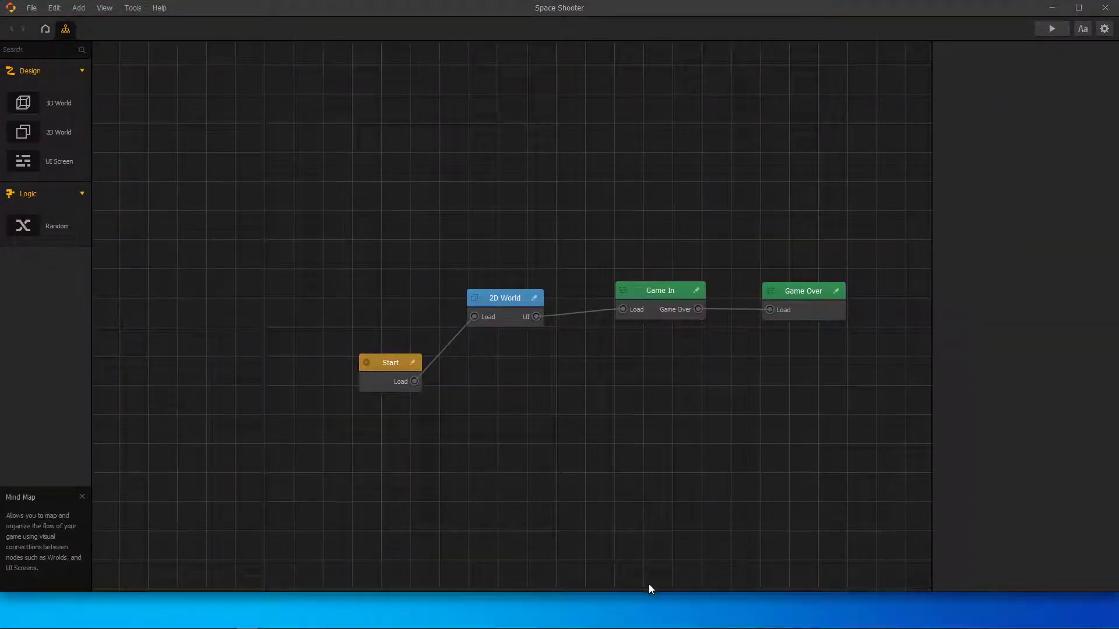
left_click_drag(649, 591, 652, 628)
scroll(522, 478, "up", 2)
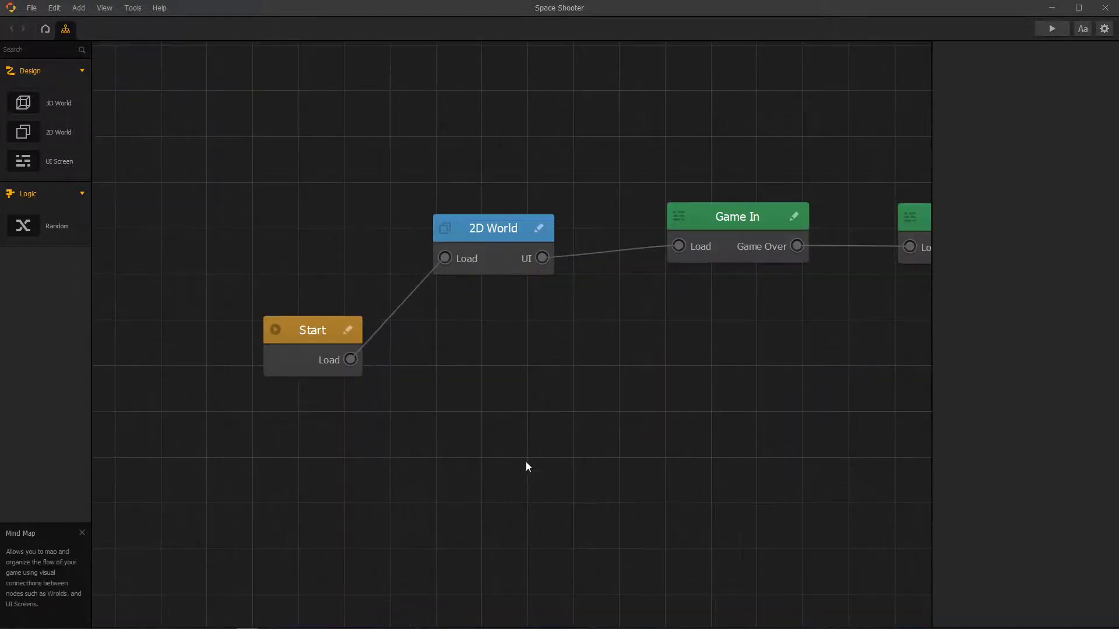
scroll(537, 431, "down", 1)
left_click_drag(536, 432, 424, 425)
double_click(387, 253)
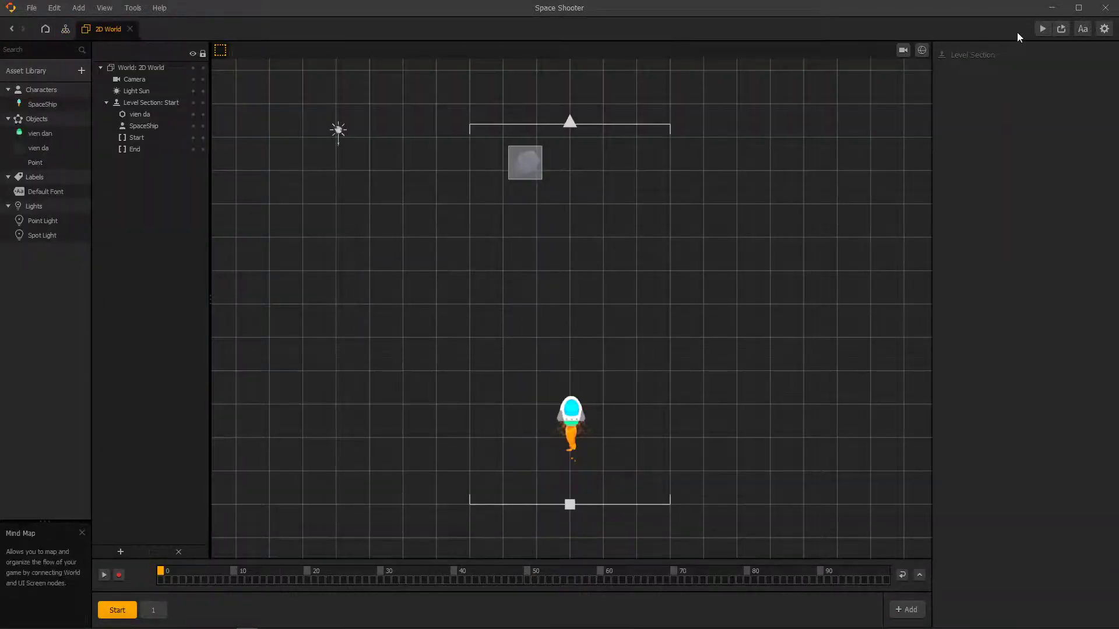
Preview the Space Shooter game at 1920x1080 - Full HD and move the preview window up so it fits on screen.
left_click(1042, 29)
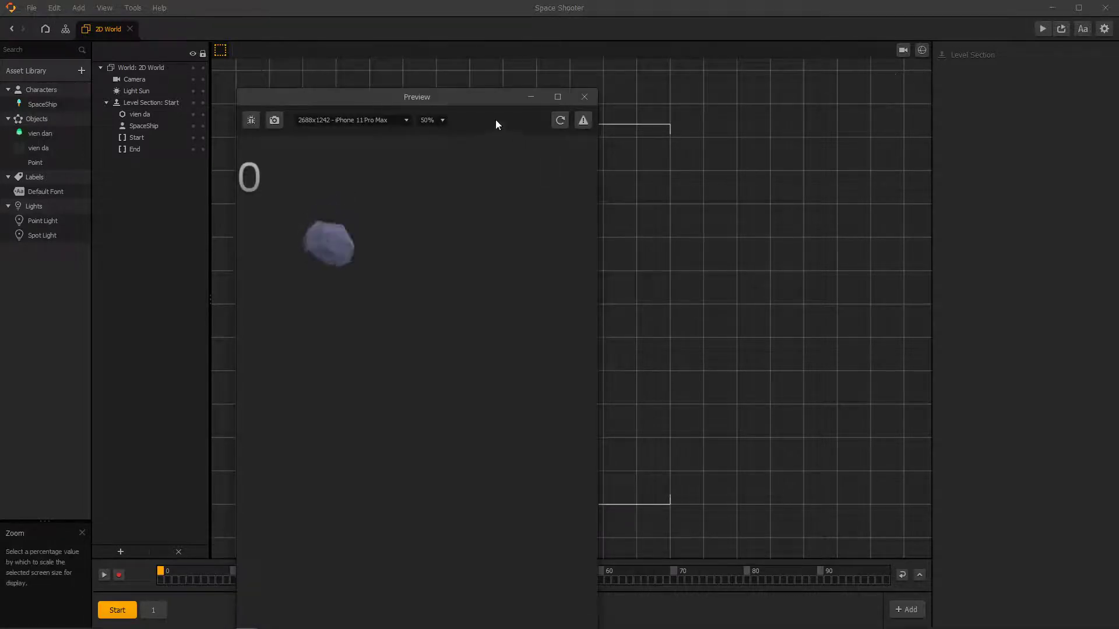
left_click(367, 120)
left_click(358, 237)
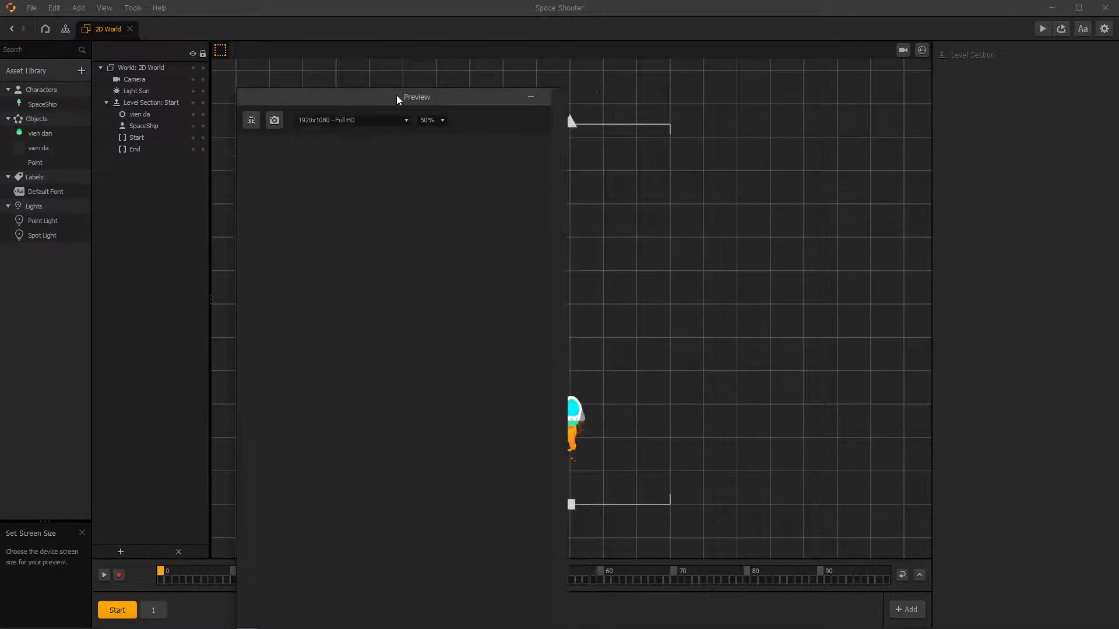
left_click_drag(400, 97, 403, 21)
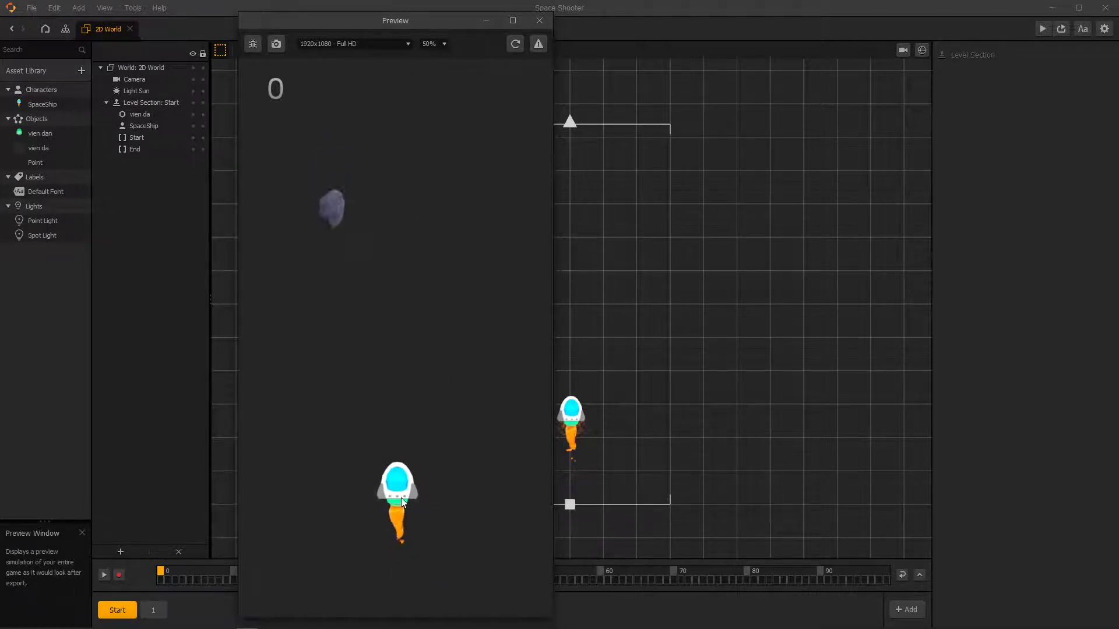
Playtest the spaceship's movement and shooting, reload the preview for a second try and close it.
mouse_move(408, 519)
left_mouse_down()
mouse_move(327, 521)
mouse_move(447, 547)
mouse_move(415, 548)
mouse_move(453, 518)
mouse_move(439, 507)
mouse_move(374, 507)
mouse_move(471, 513)
mouse_move(373, 519)
mouse_move(453, 517)
mouse_move(377, 515)
left_mouse_up()
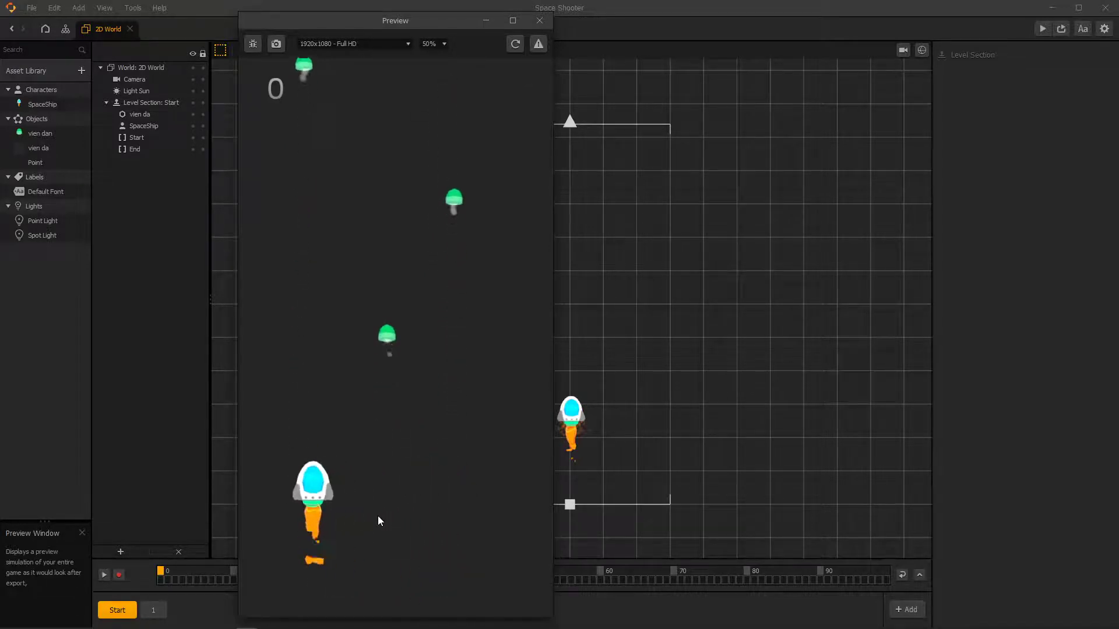
left_click(515, 44)
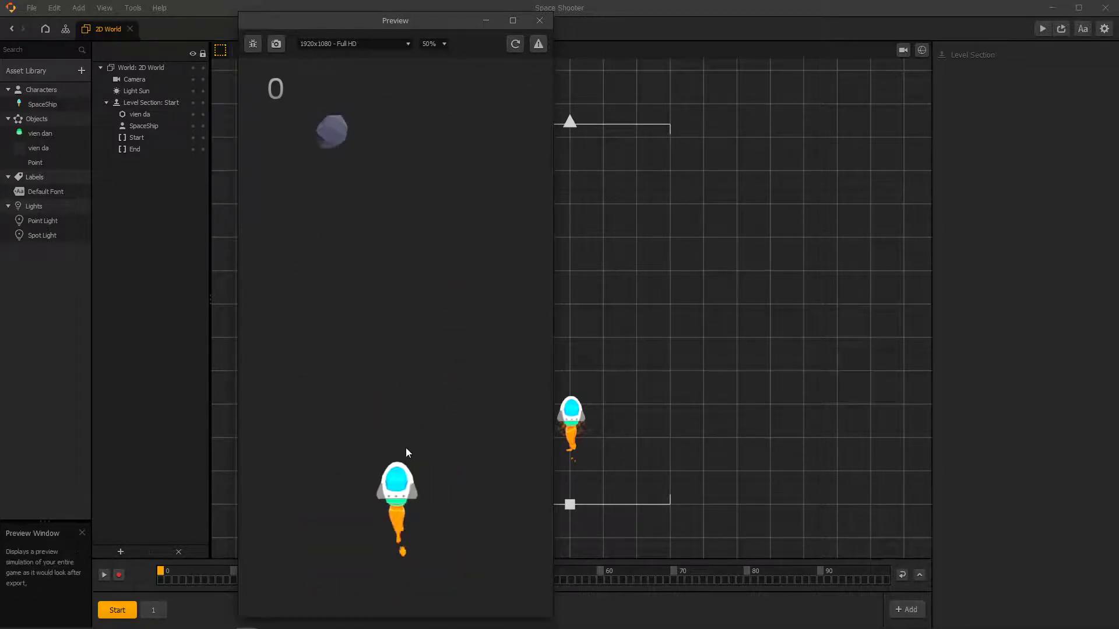
mouse_move(409, 490)
left_mouse_down()
mouse_move(439, 495)
mouse_move(363, 489)
mouse_move(465, 488)
mouse_move(371, 480)
mouse_move(420, 478)
mouse_move(423, 499)
mouse_move(380, 502)
mouse_move(453, 497)
mouse_move(347, 491)
mouse_move(449, 479)
mouse_move(415, 489)
left_mouse_up()
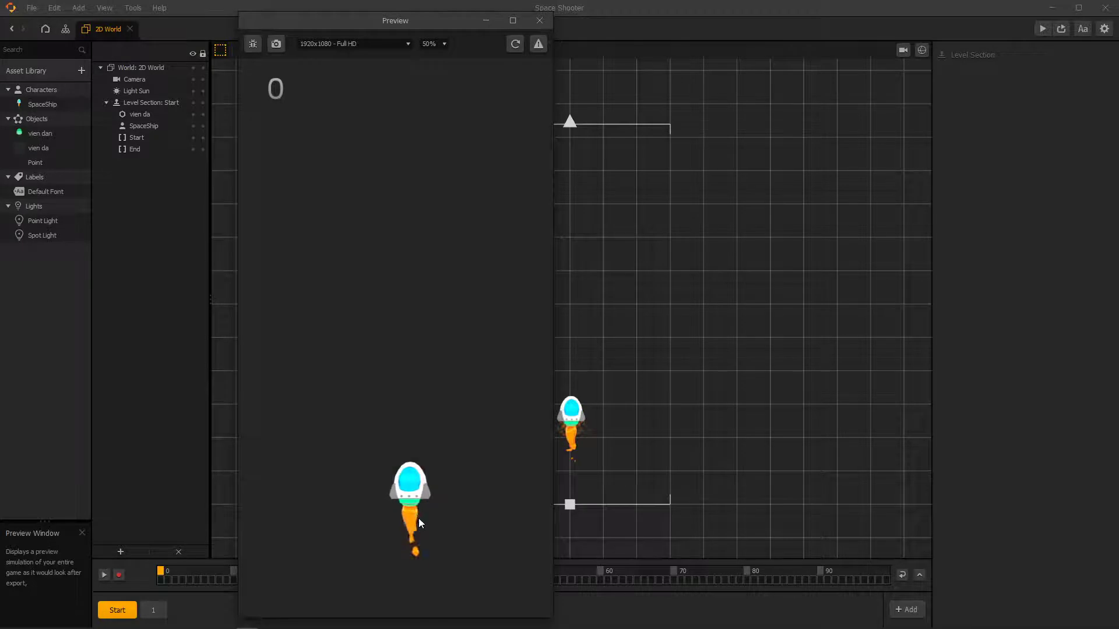
left_click(539, 20)
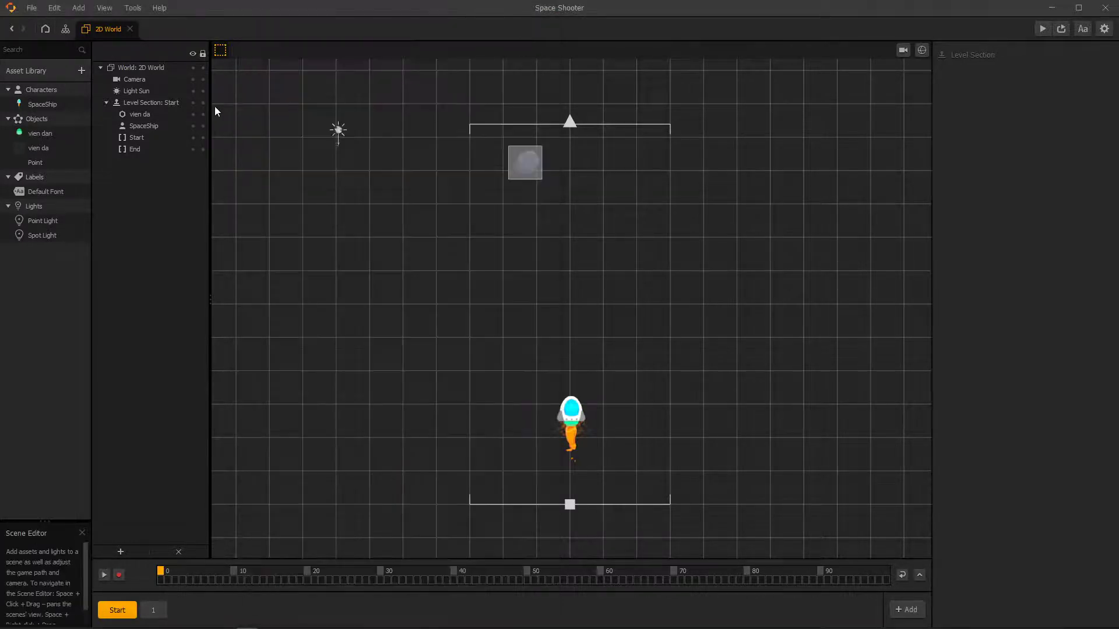
Open the SpaceShip character's node map and shift the Touch node slightly.
left_click(41, 108)
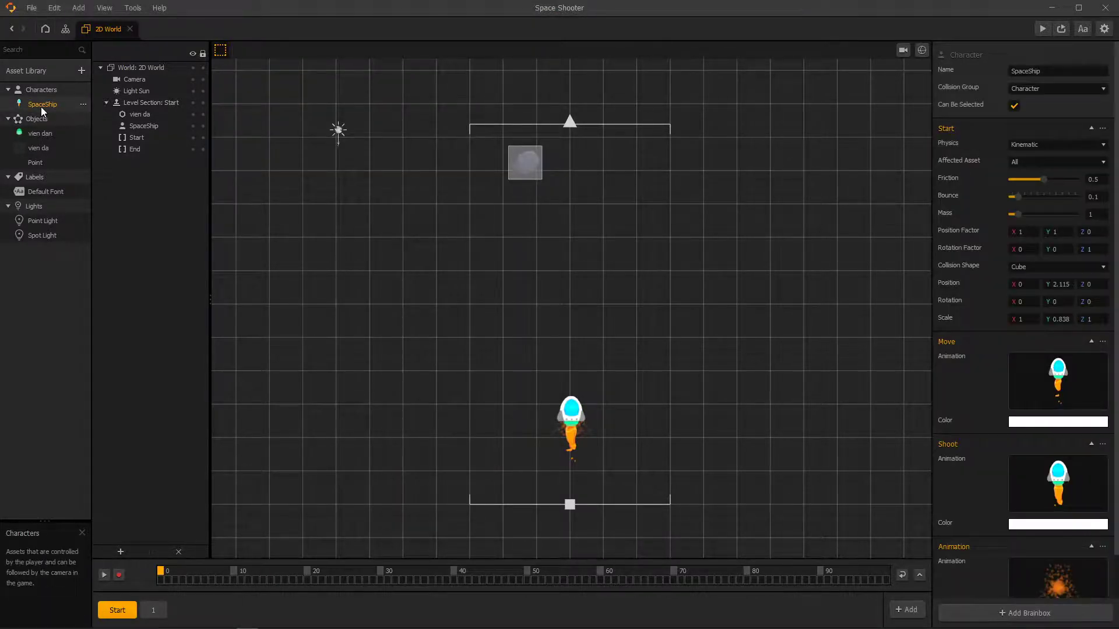
double_click(43, 106)
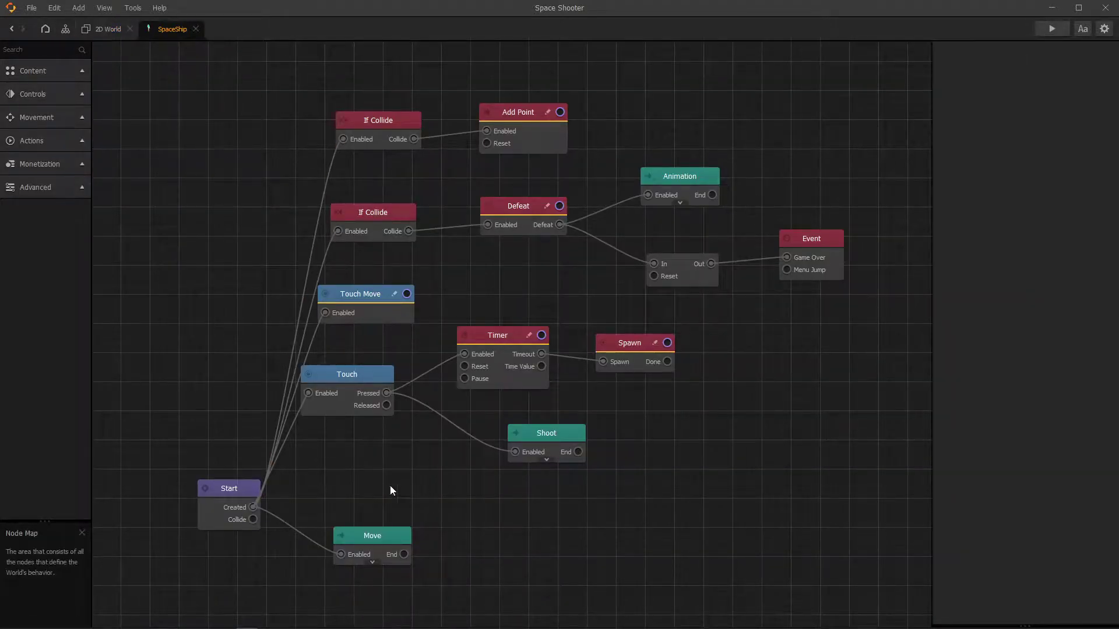
left_click_drag(390, 484, 372, 445)
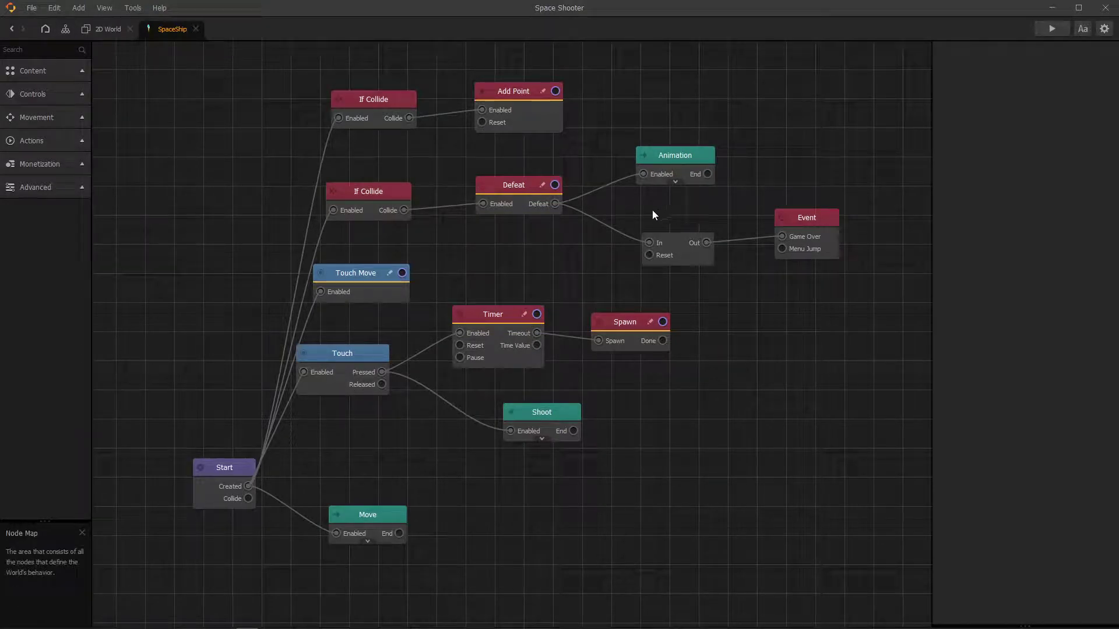
left_click_drag(350, 356, 358, 372)
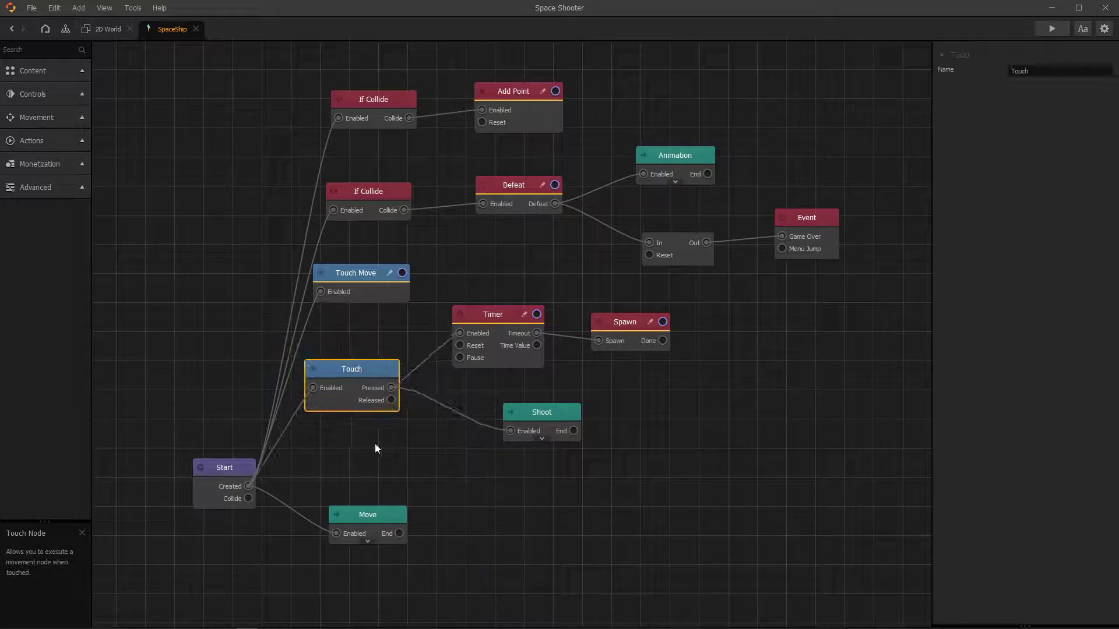
Inspect the Move node's animation, add an empty Animation node for comparison and delete it.
left_click(372, 518)
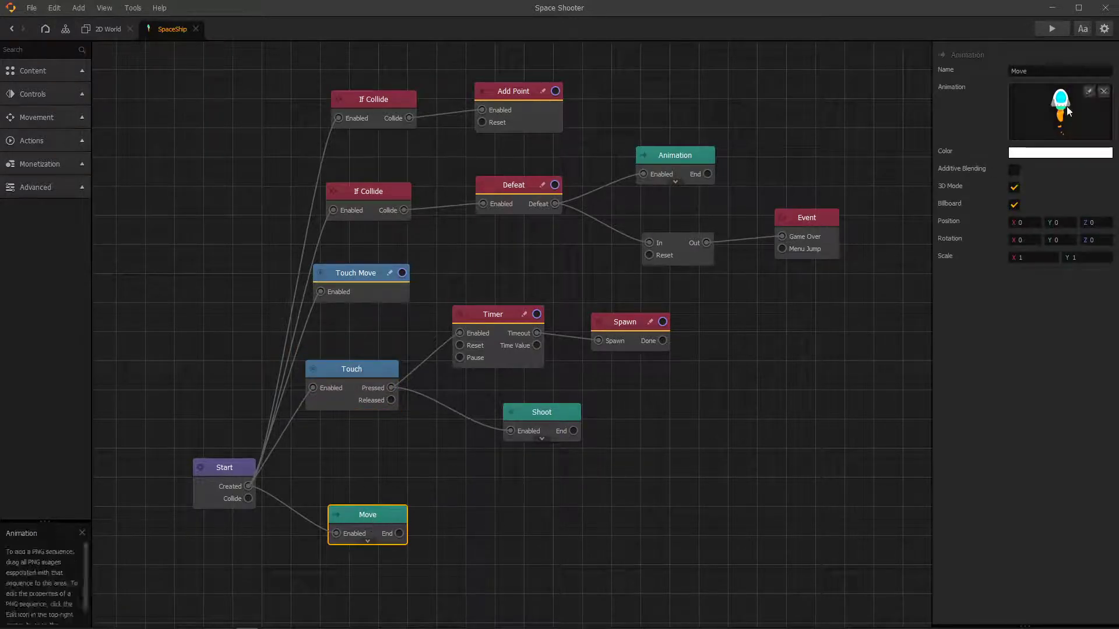
left_click(44, 77)
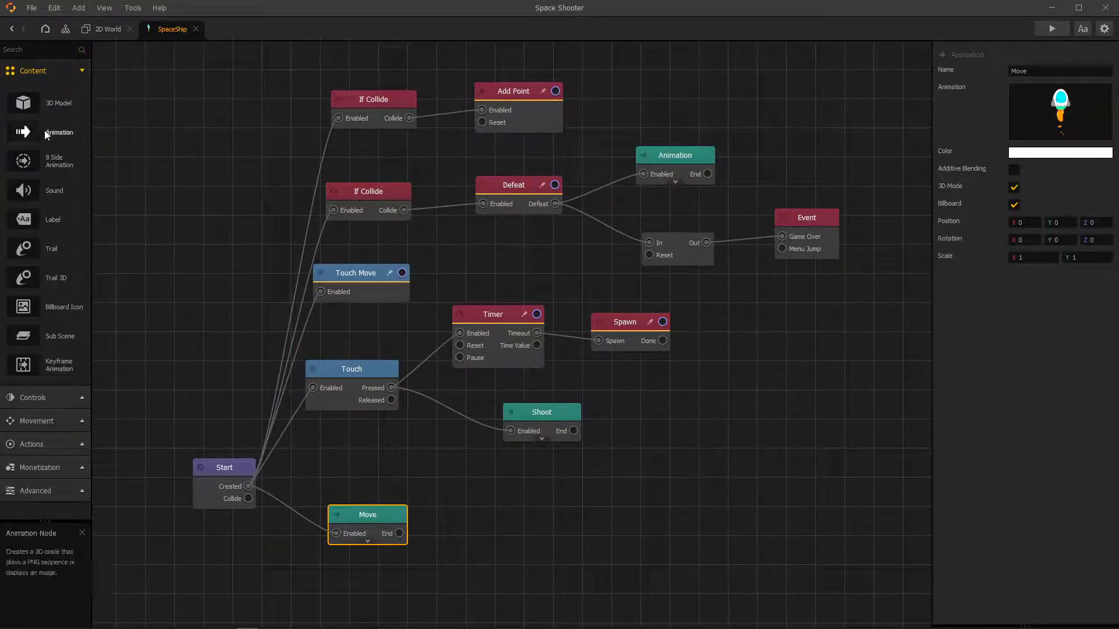
left_click_drag(34, 131, 153, 149)
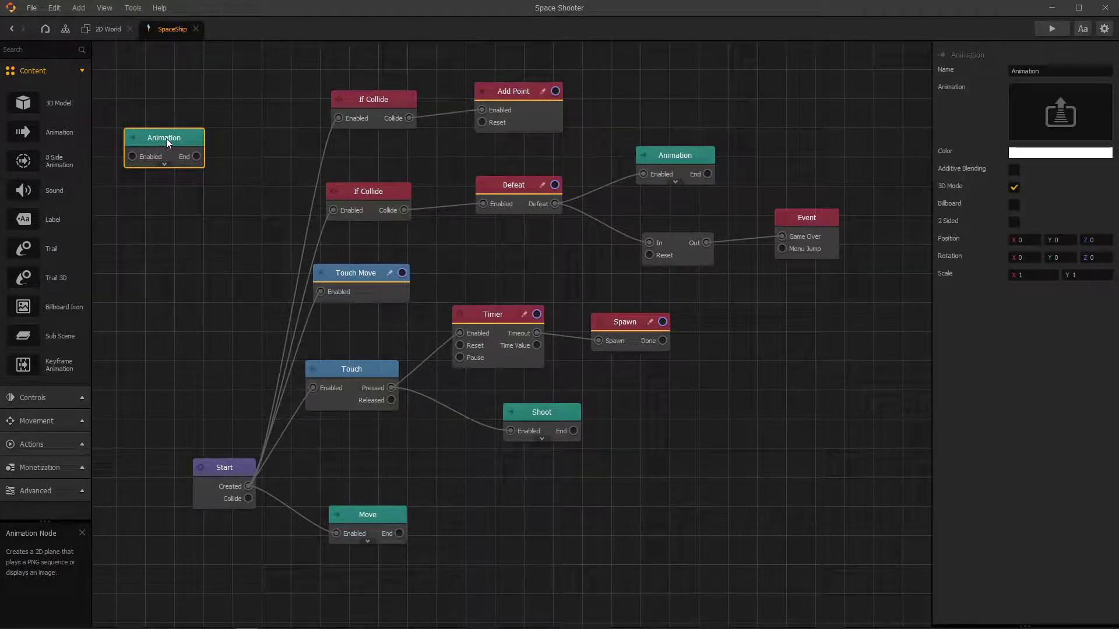
key("Delete")
Play back the Move node's spaceship animation in the Animation Editor, stop it and close the editor.
left_click(347, 515)
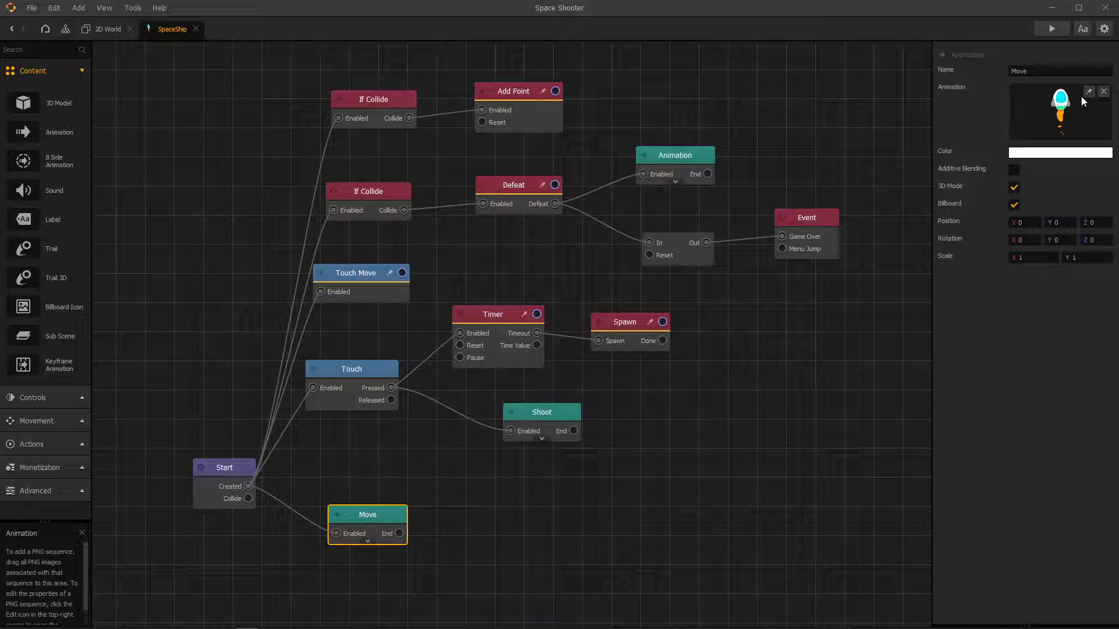
left_click(1088, 92)
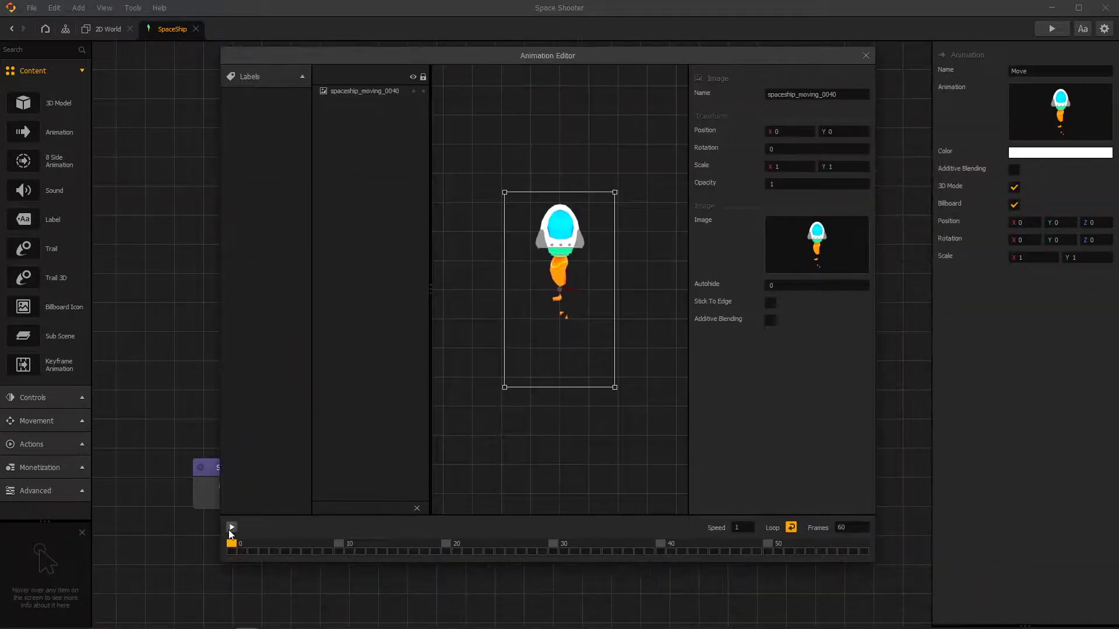
left_click(231, 528)
left_click(232, 527)
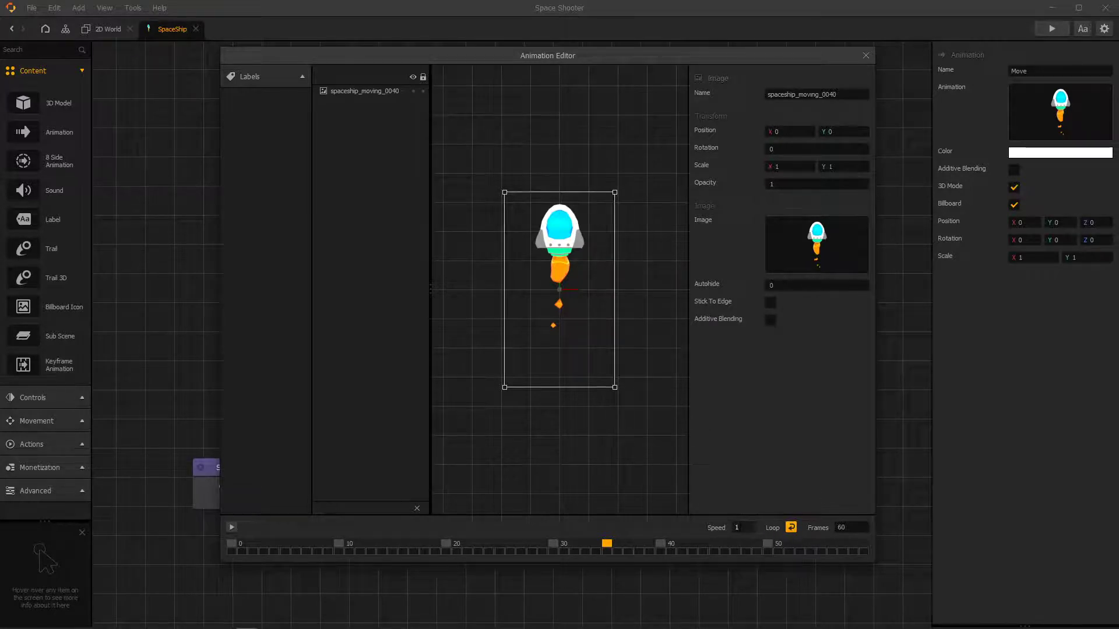
left_click(870, 60)
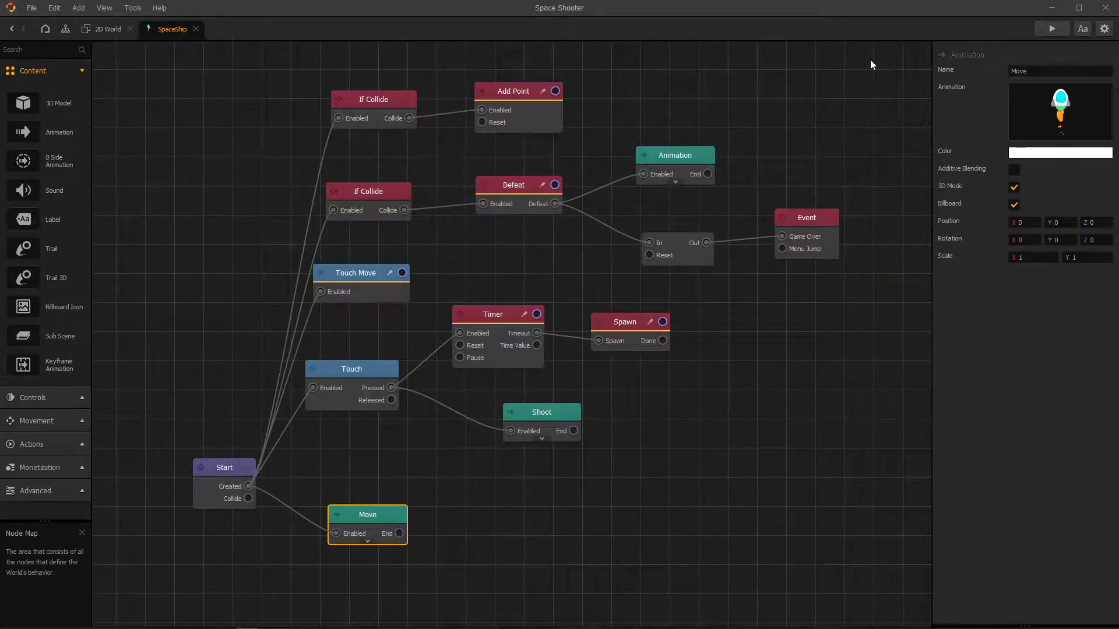